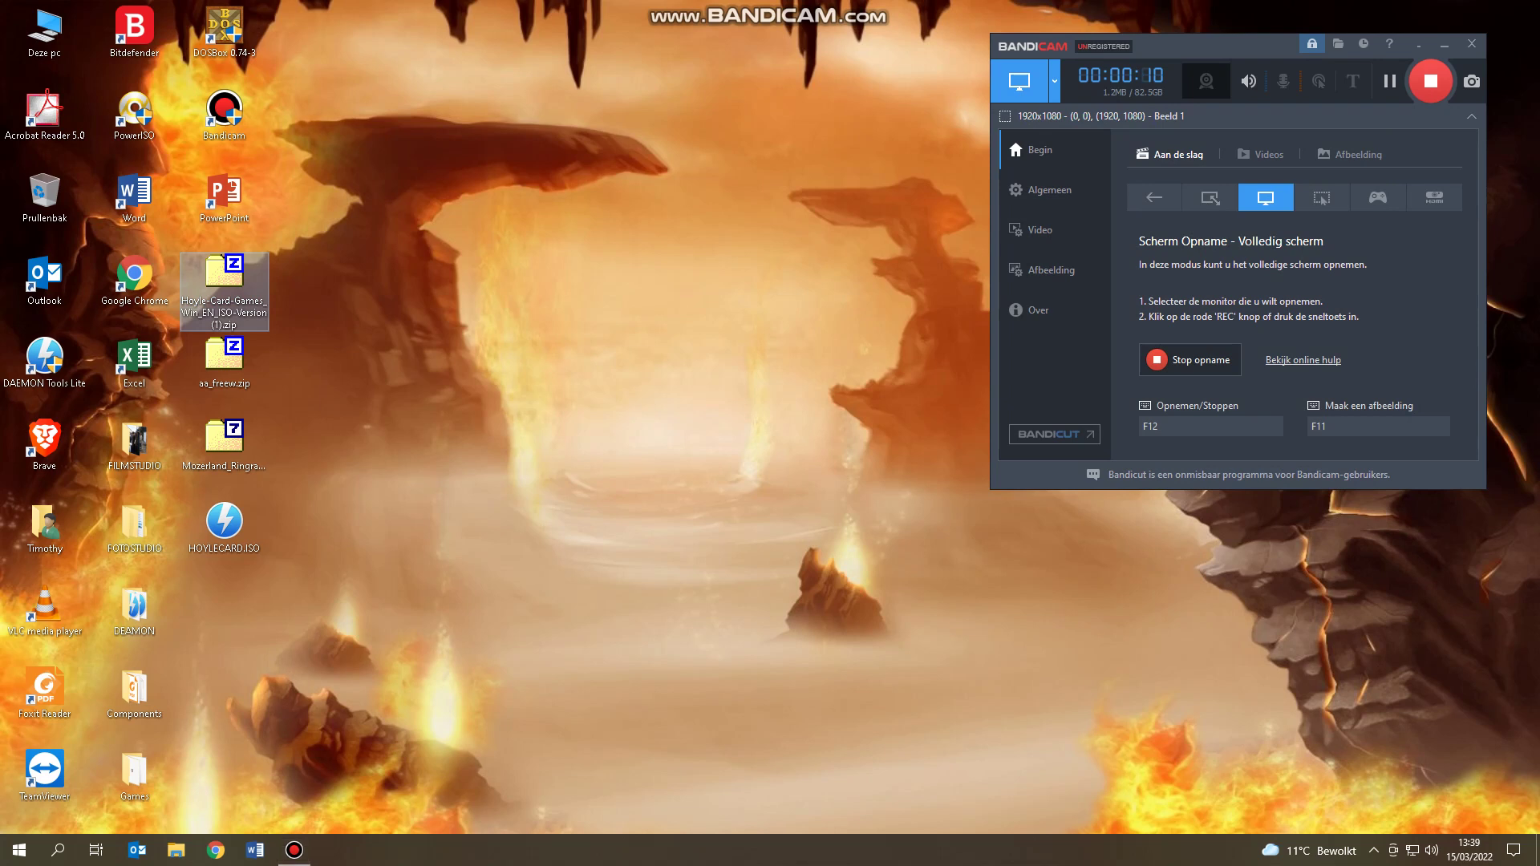
- Delete the Hoyle Card Games zip archive and permanently empty the Recycle Bin
key(Delete)
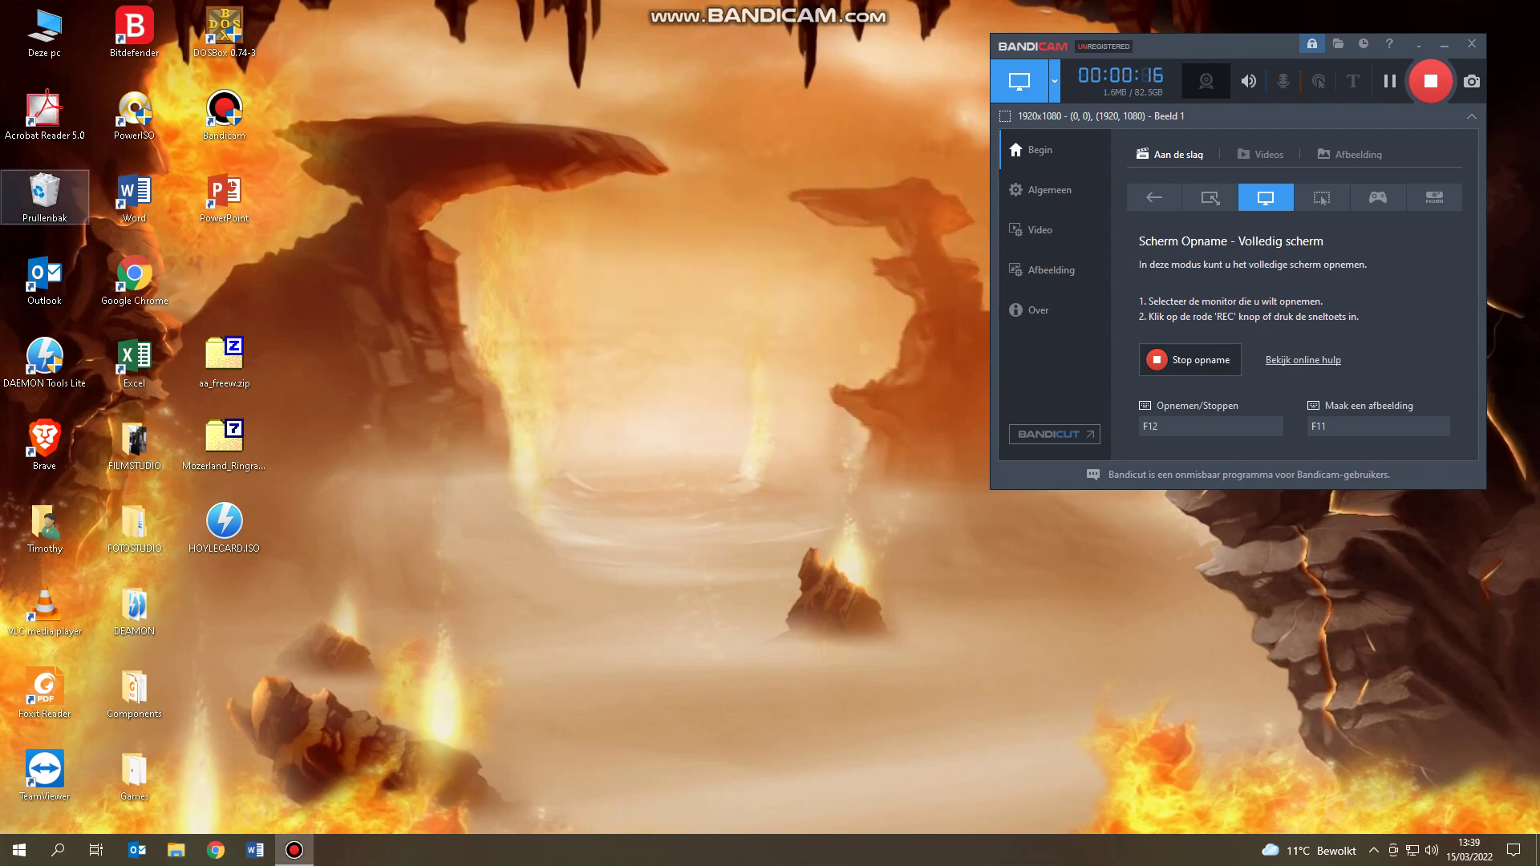
right_click(46, 201)
click(120, 230)
click(812, 489)
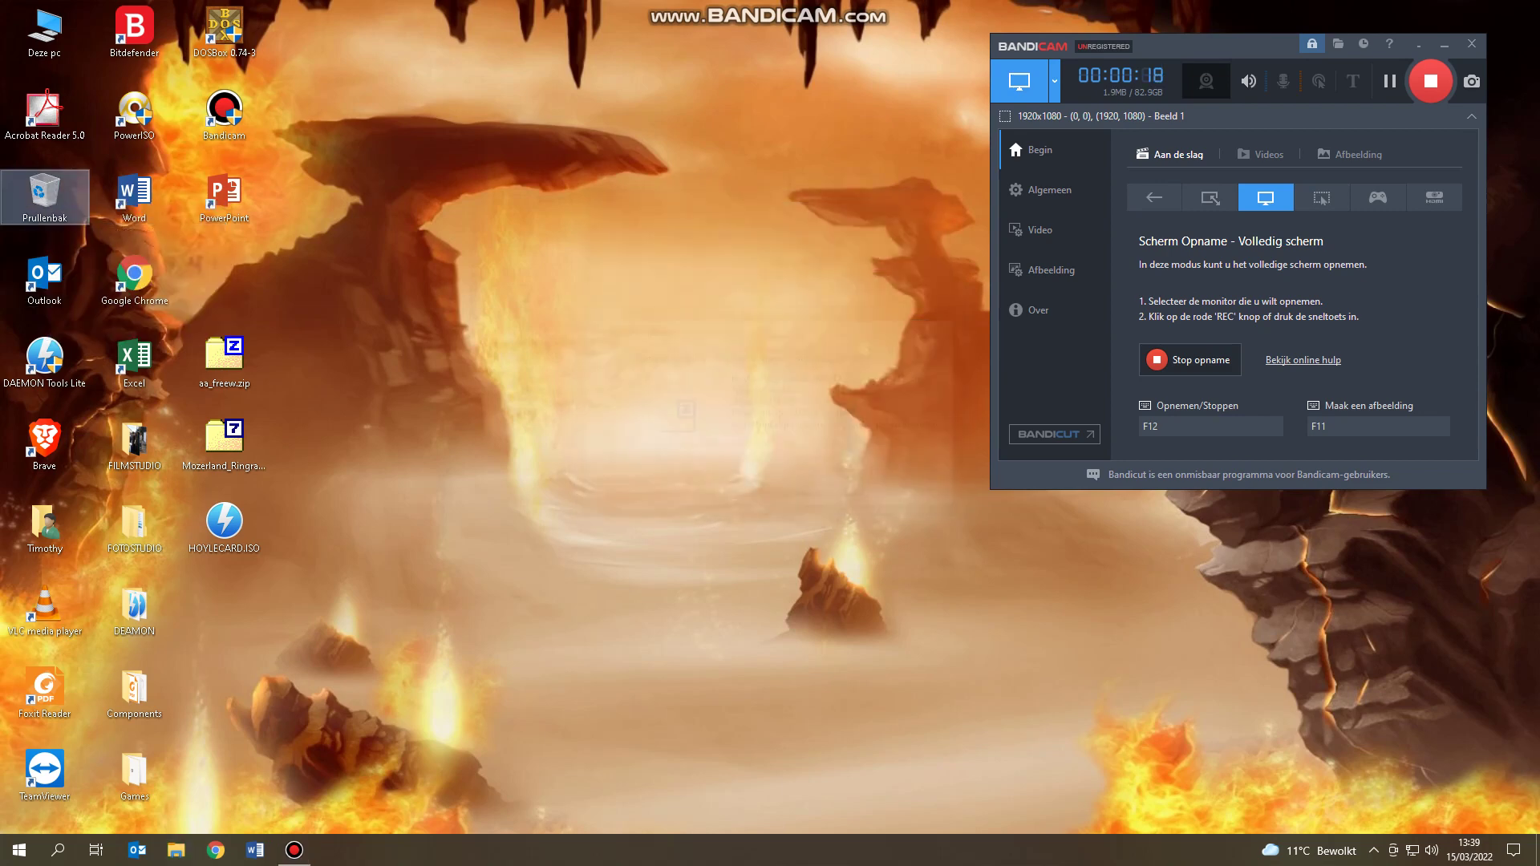
- Move three desktop icons up one row to close the gap, then deselect them
drag(486, 585, 240, 362)
drag(225, 357, 224, 277)
click(345, 401)
click(224, 441)
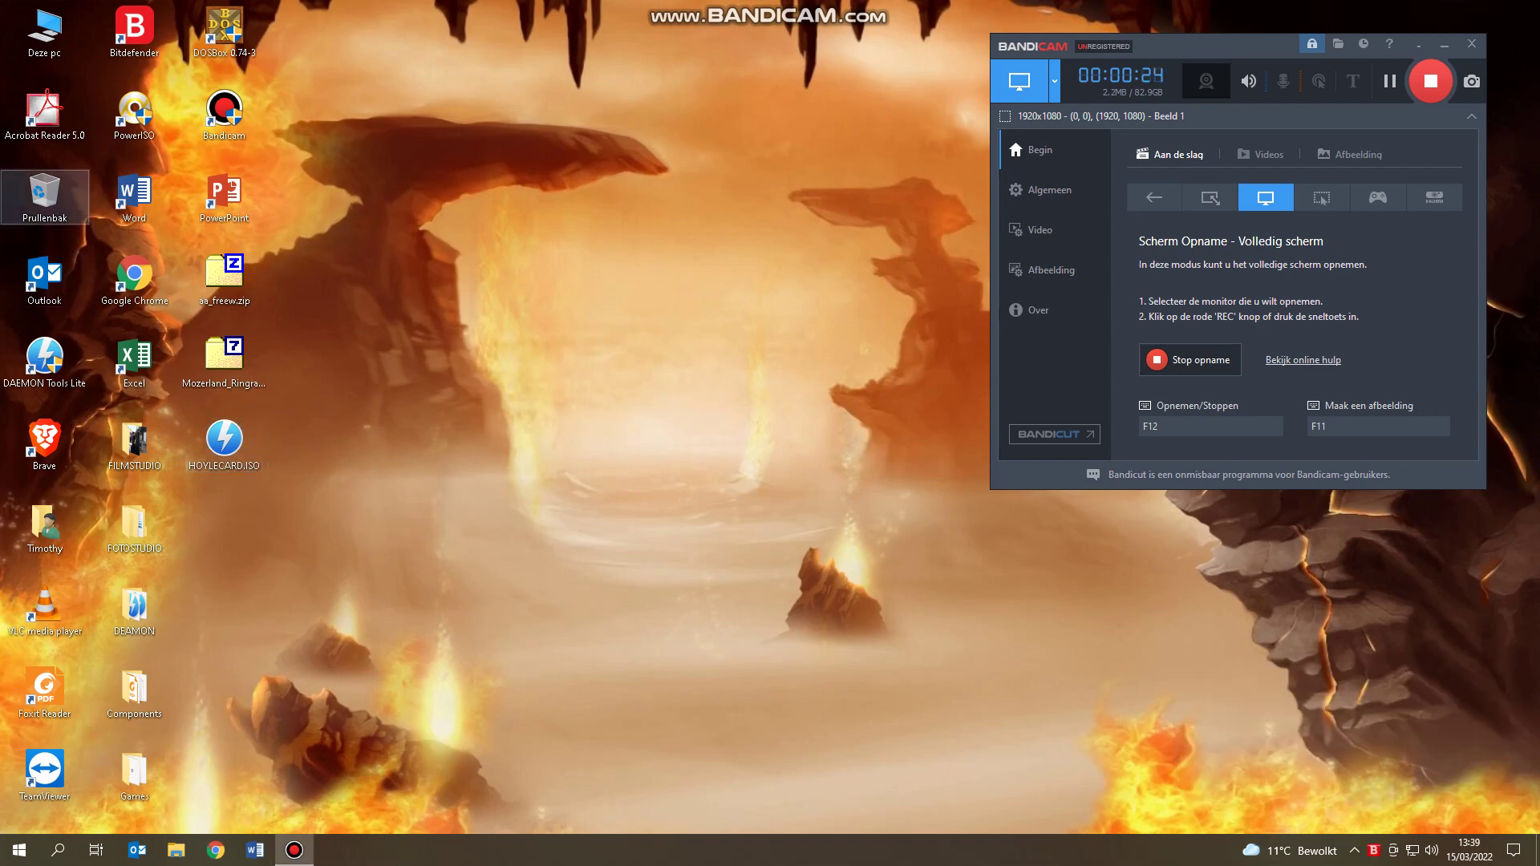
- Open the HOYLECARD disc in drive M: and browse the ACRODEMO and ADGAMESD demo folders
double_click(44, 193)
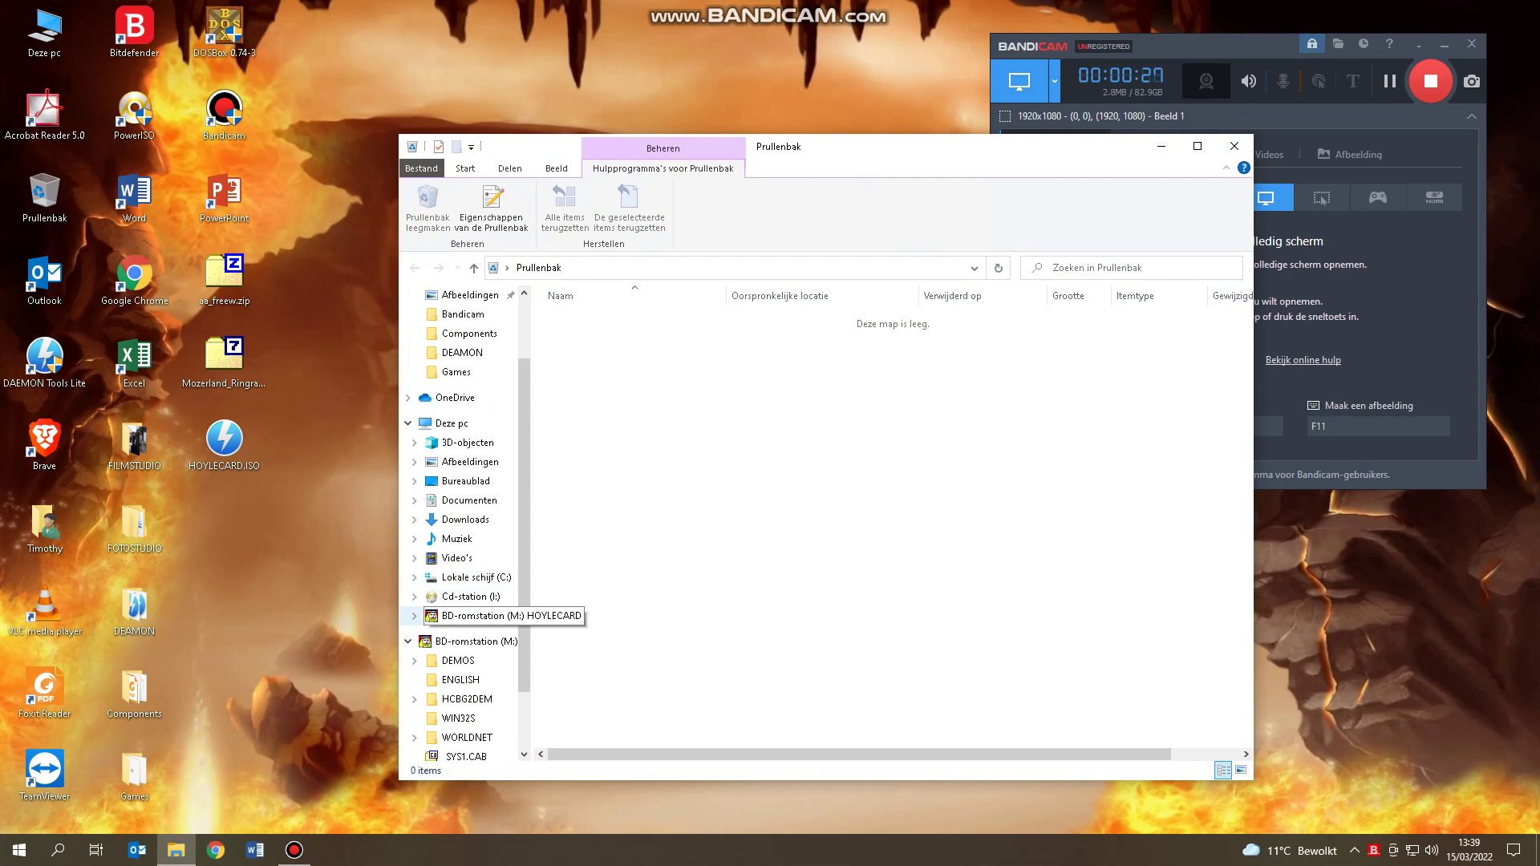
click(473, 615)
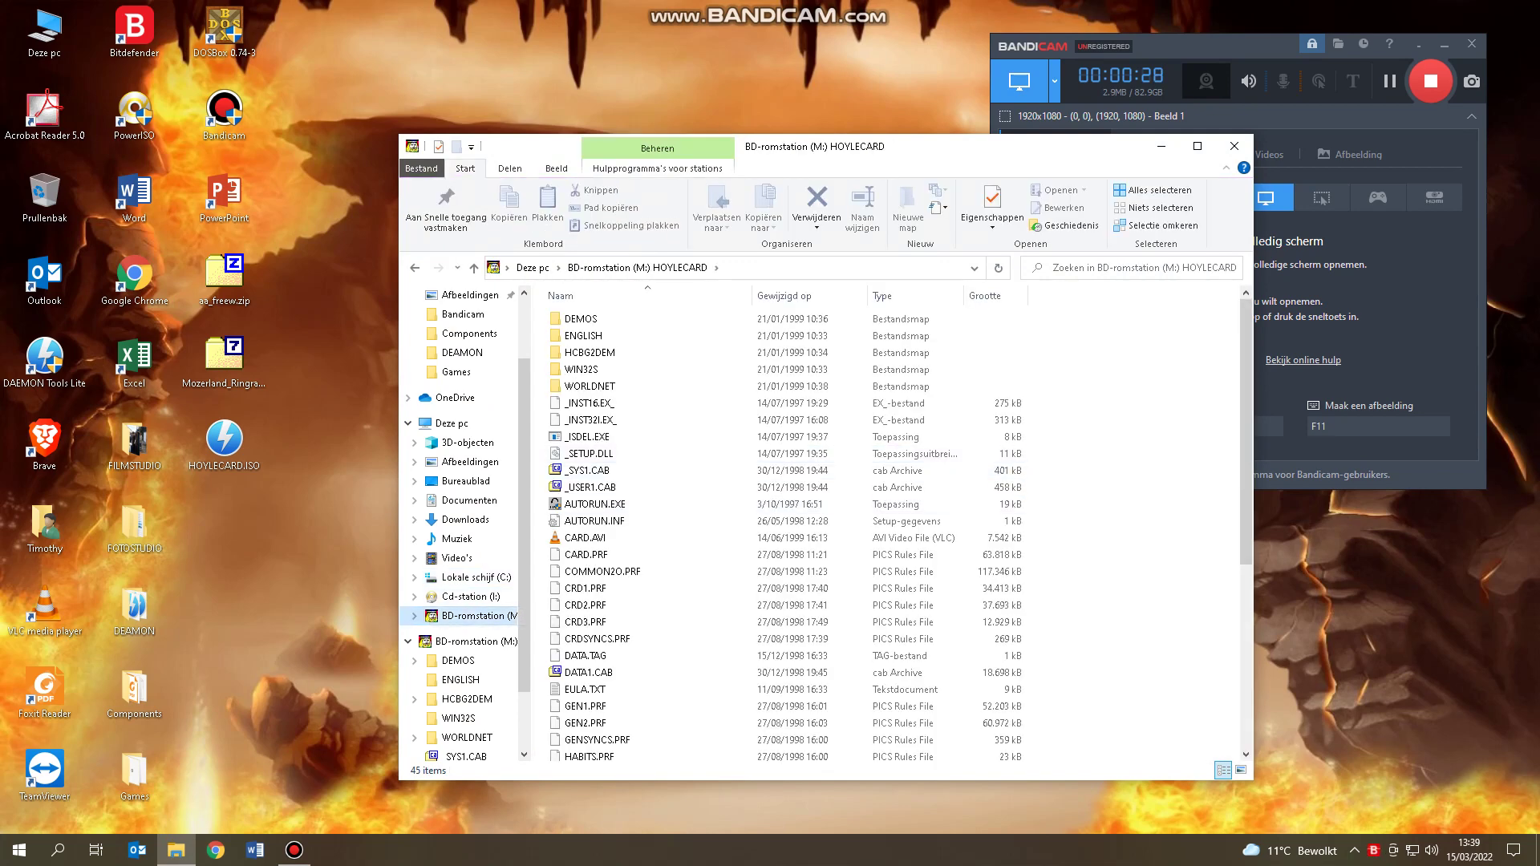
double_click(582, 318)
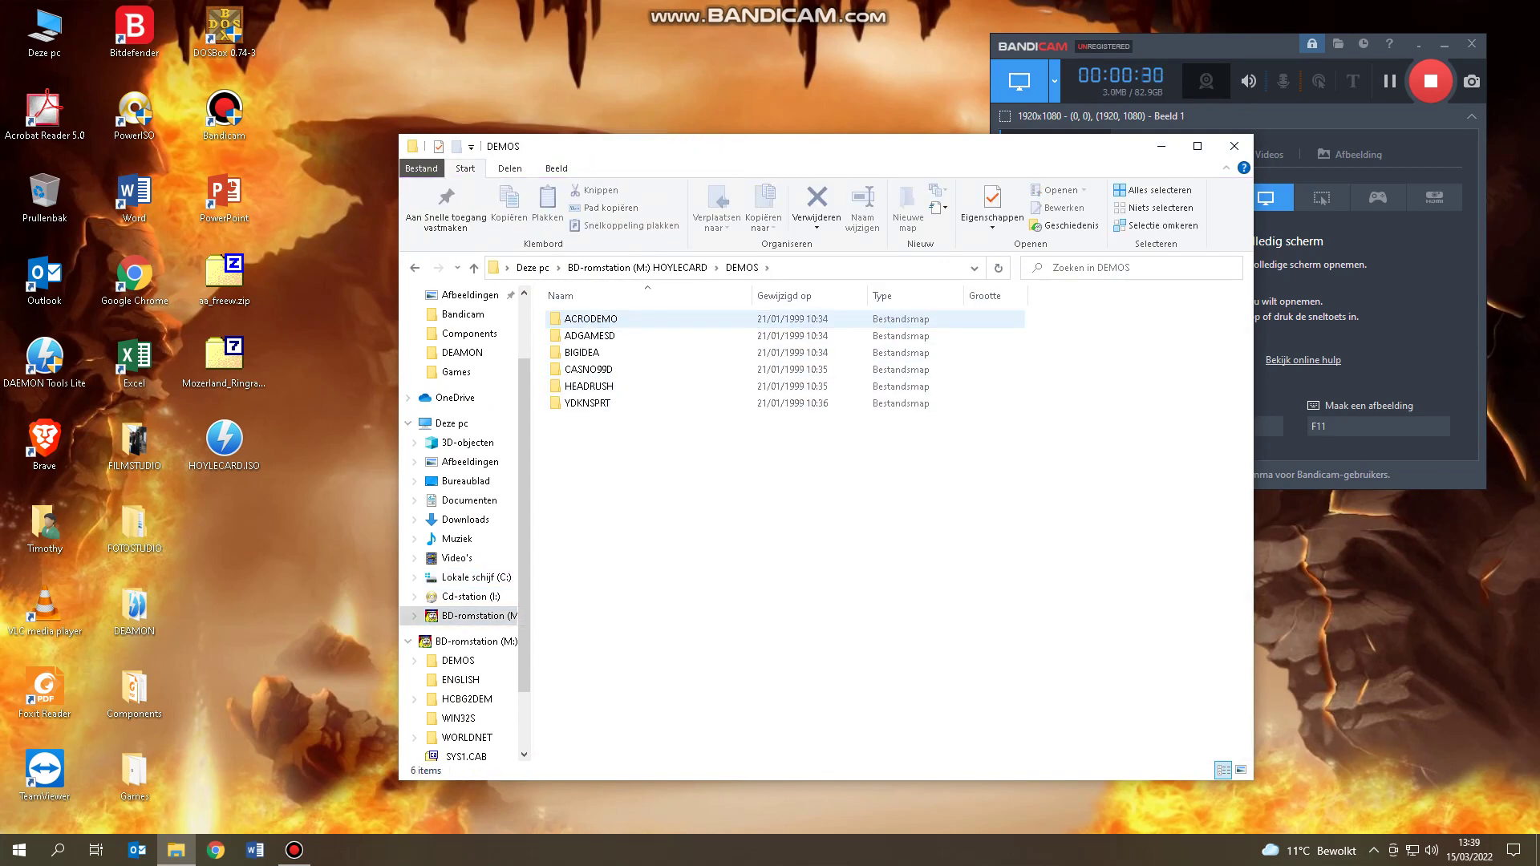
double_click(590, 318)
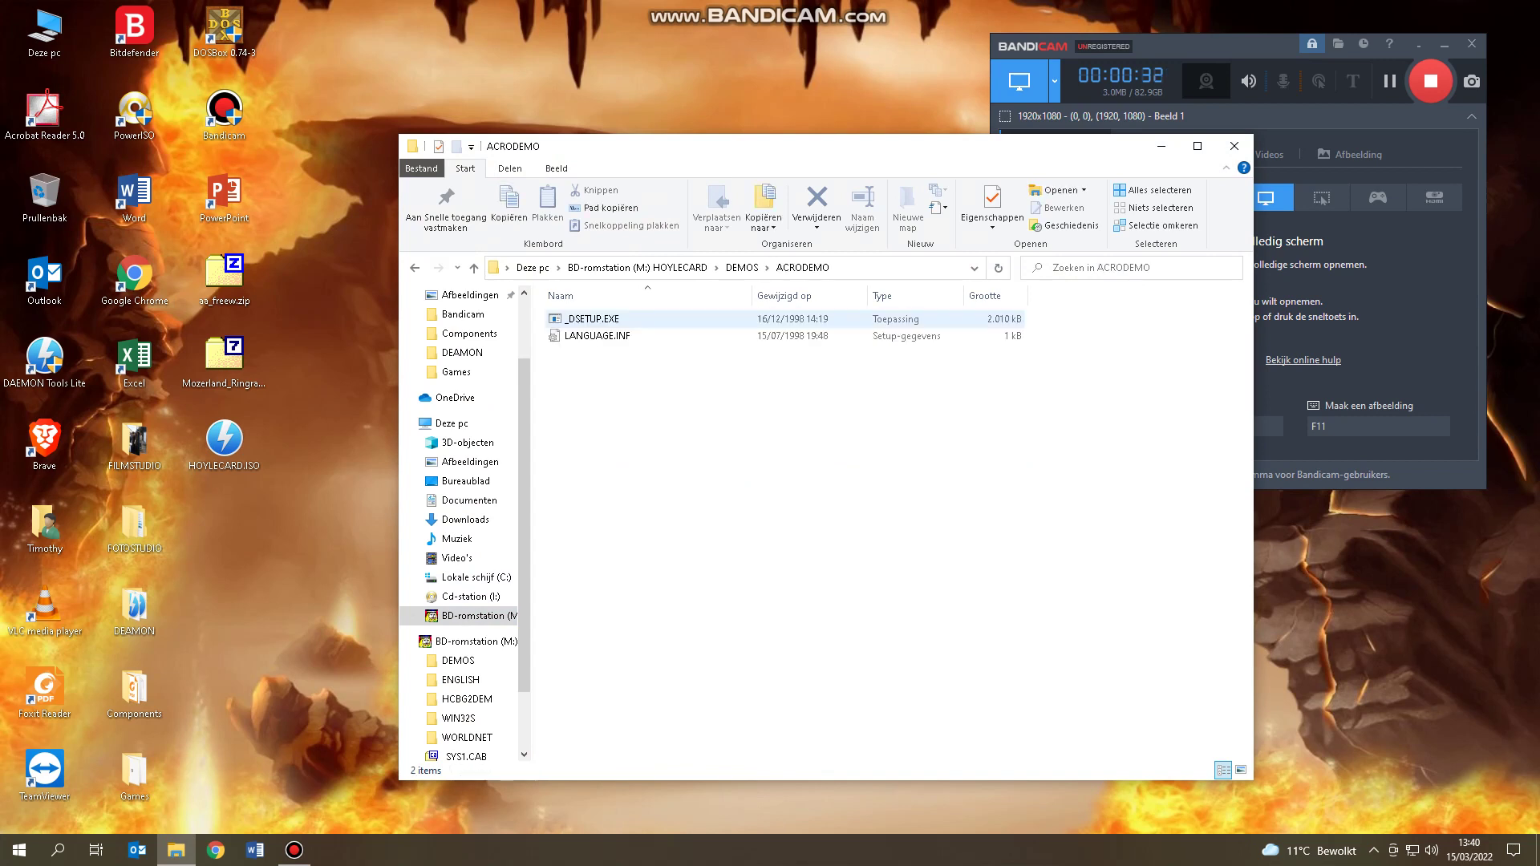
click(742, 267)
double_click(590, 335)
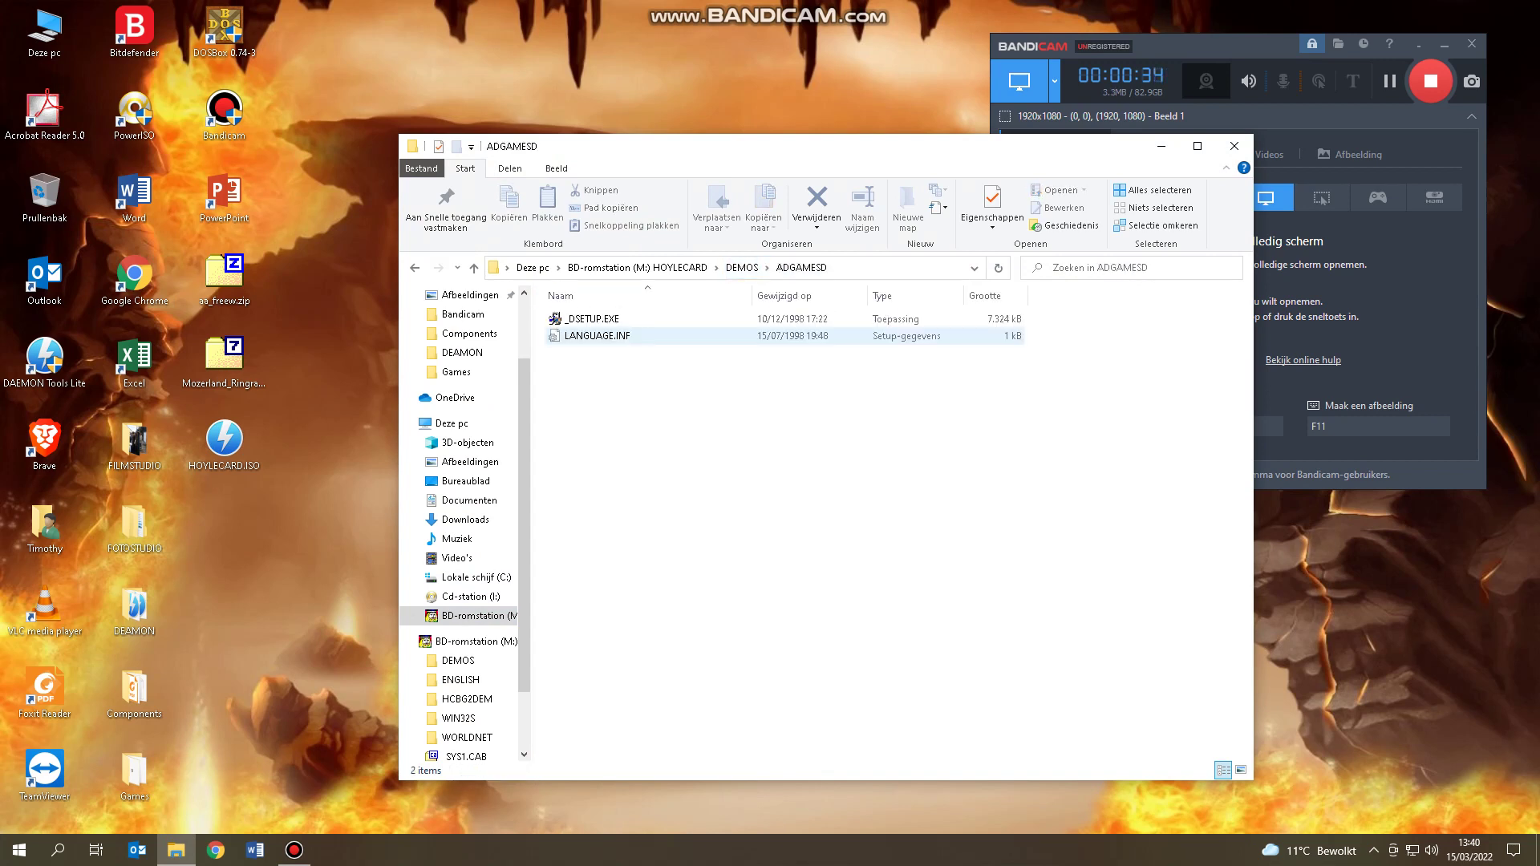
click(742, 267)
- Browse the BIGIDEA, CASNO99D, HEADRUSH and YDKNSPRT demo folders in DEMOS
double_click(581, 352)
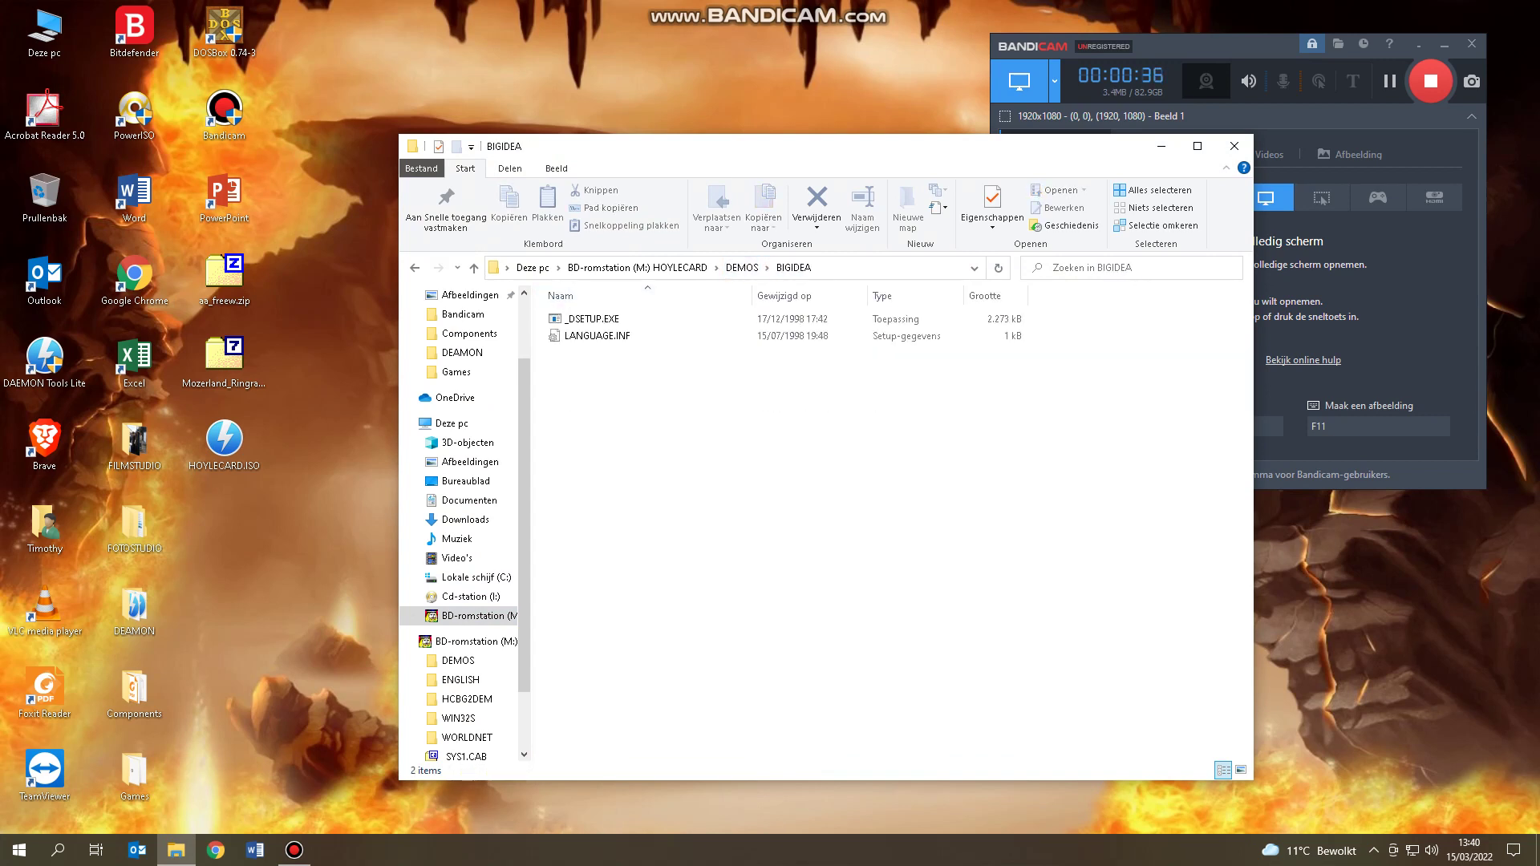
click(742, 267)
double_click(588, 369)
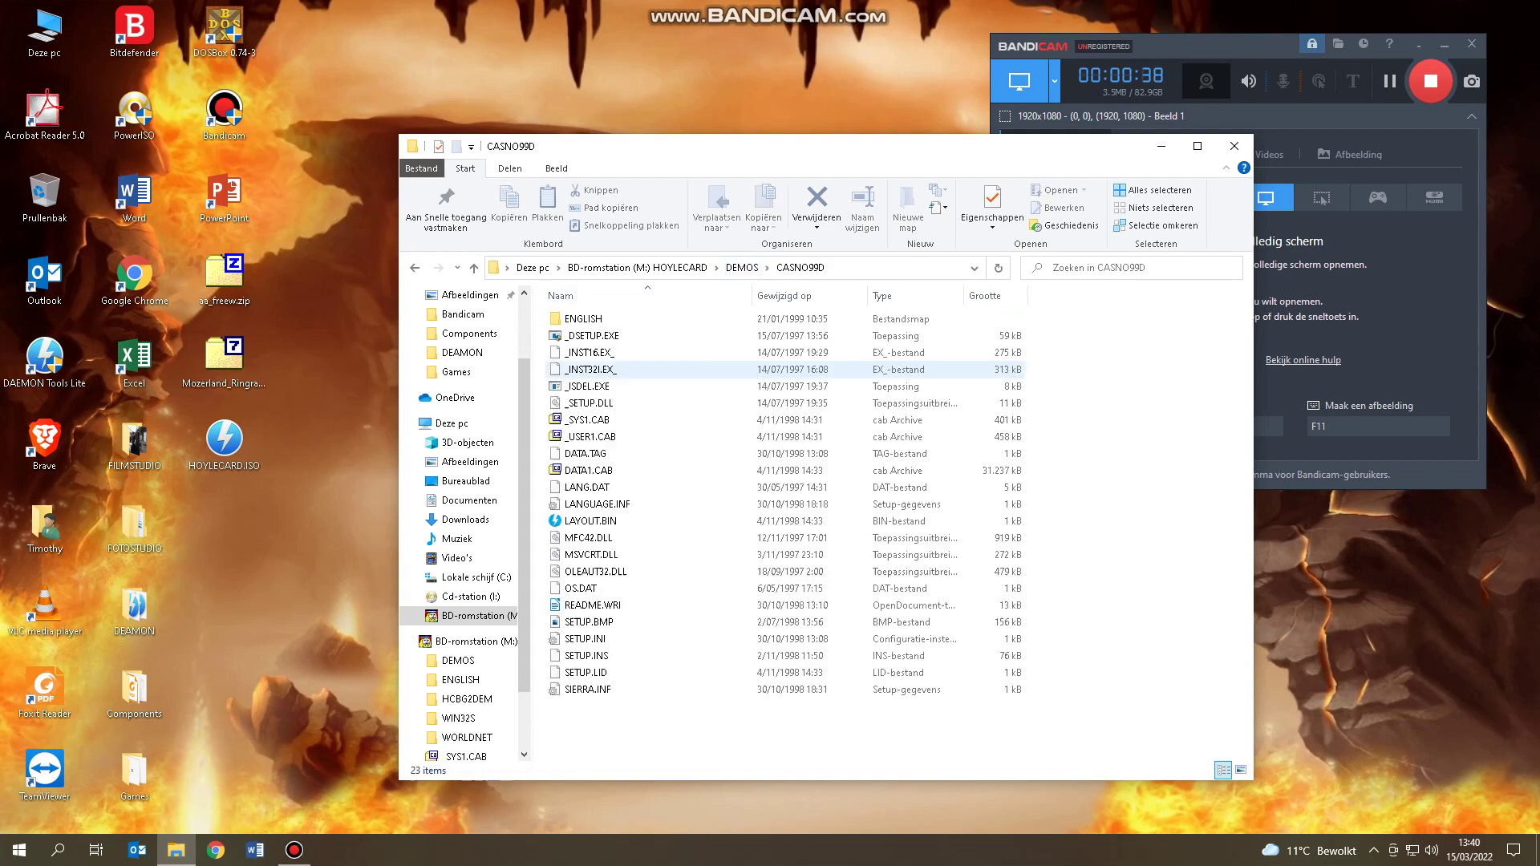
click(742, 268)
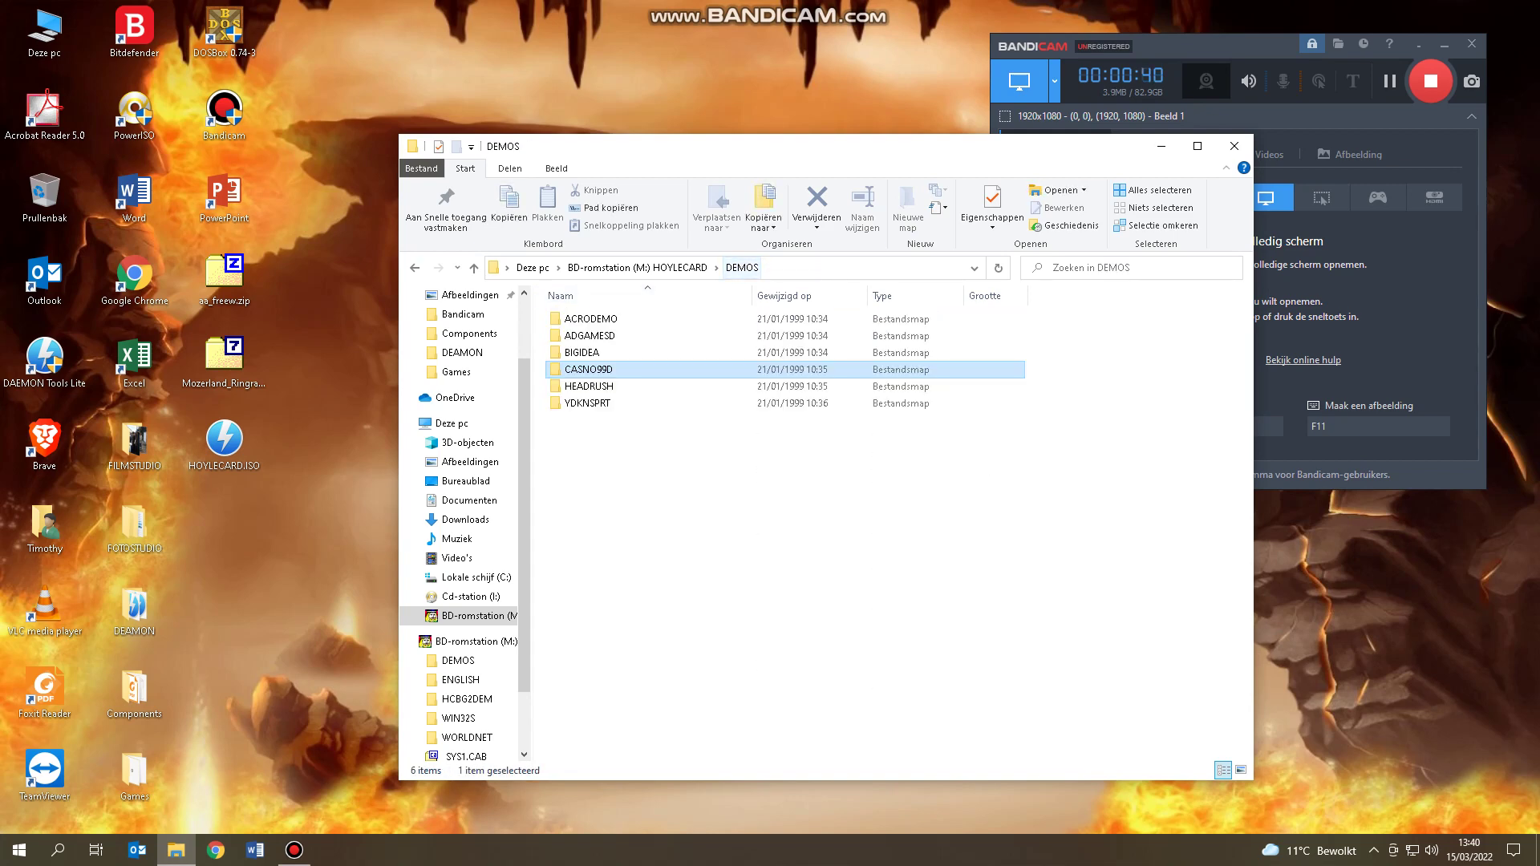
double_click(589, 386)
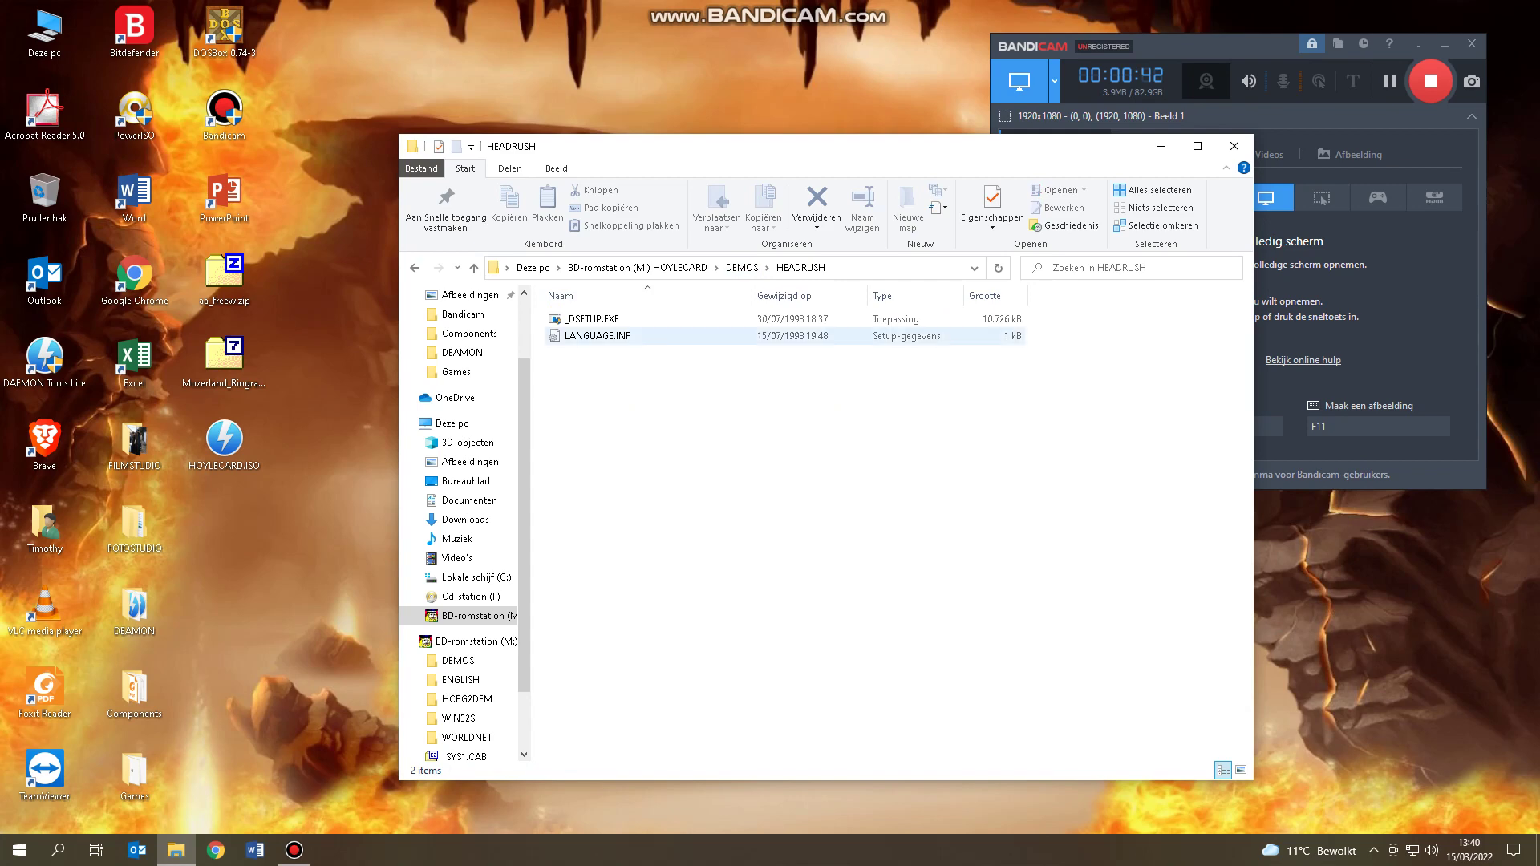
click(742, 267)
double_click(587, 402)
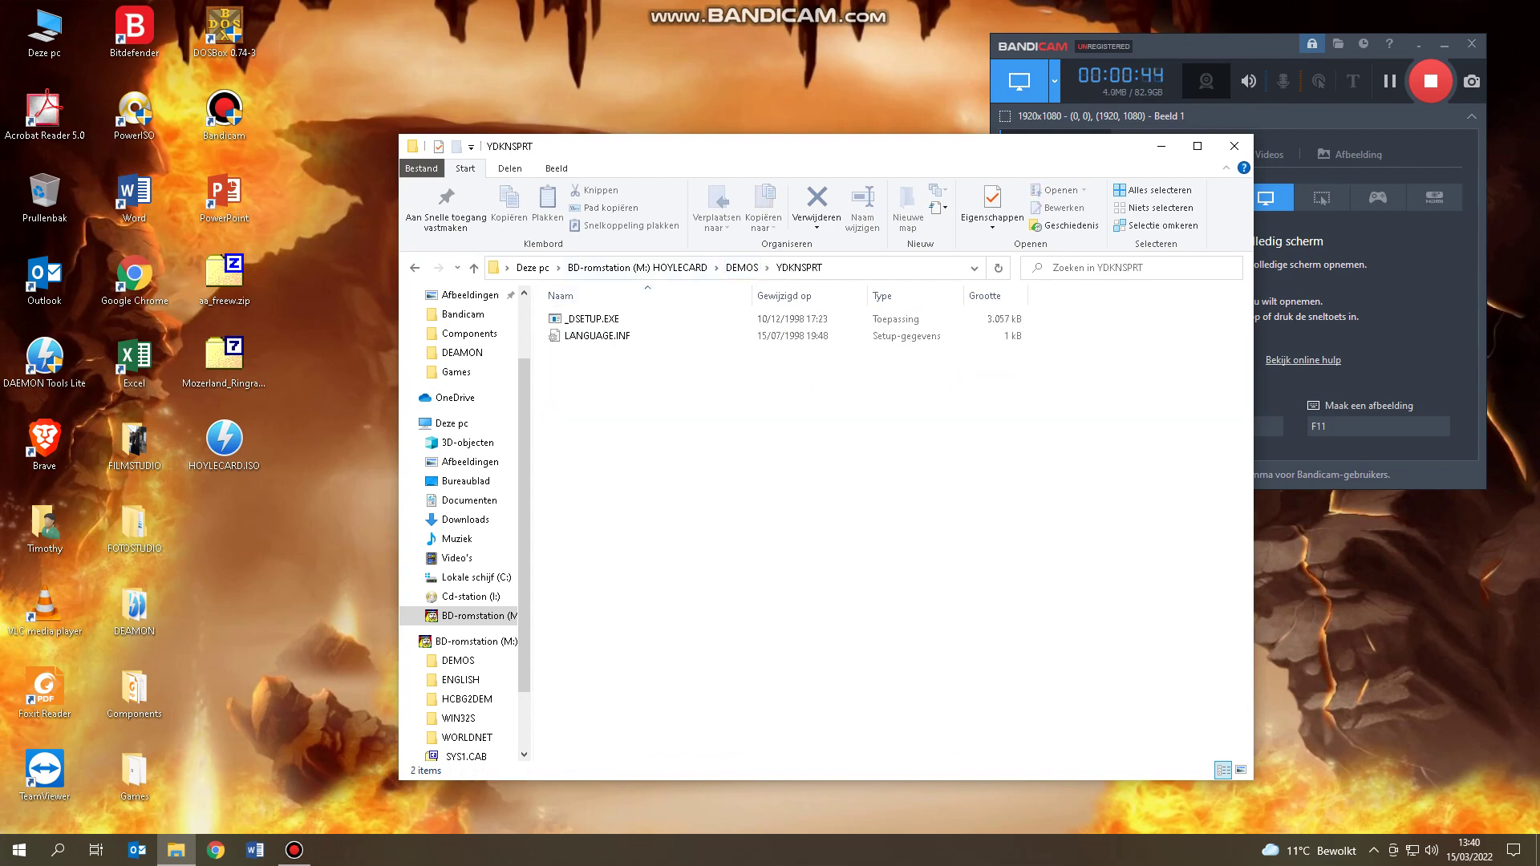
click(742, 267)
- Return to the HOYLECARD disc root and scroll down its installer files
click(637, 267)
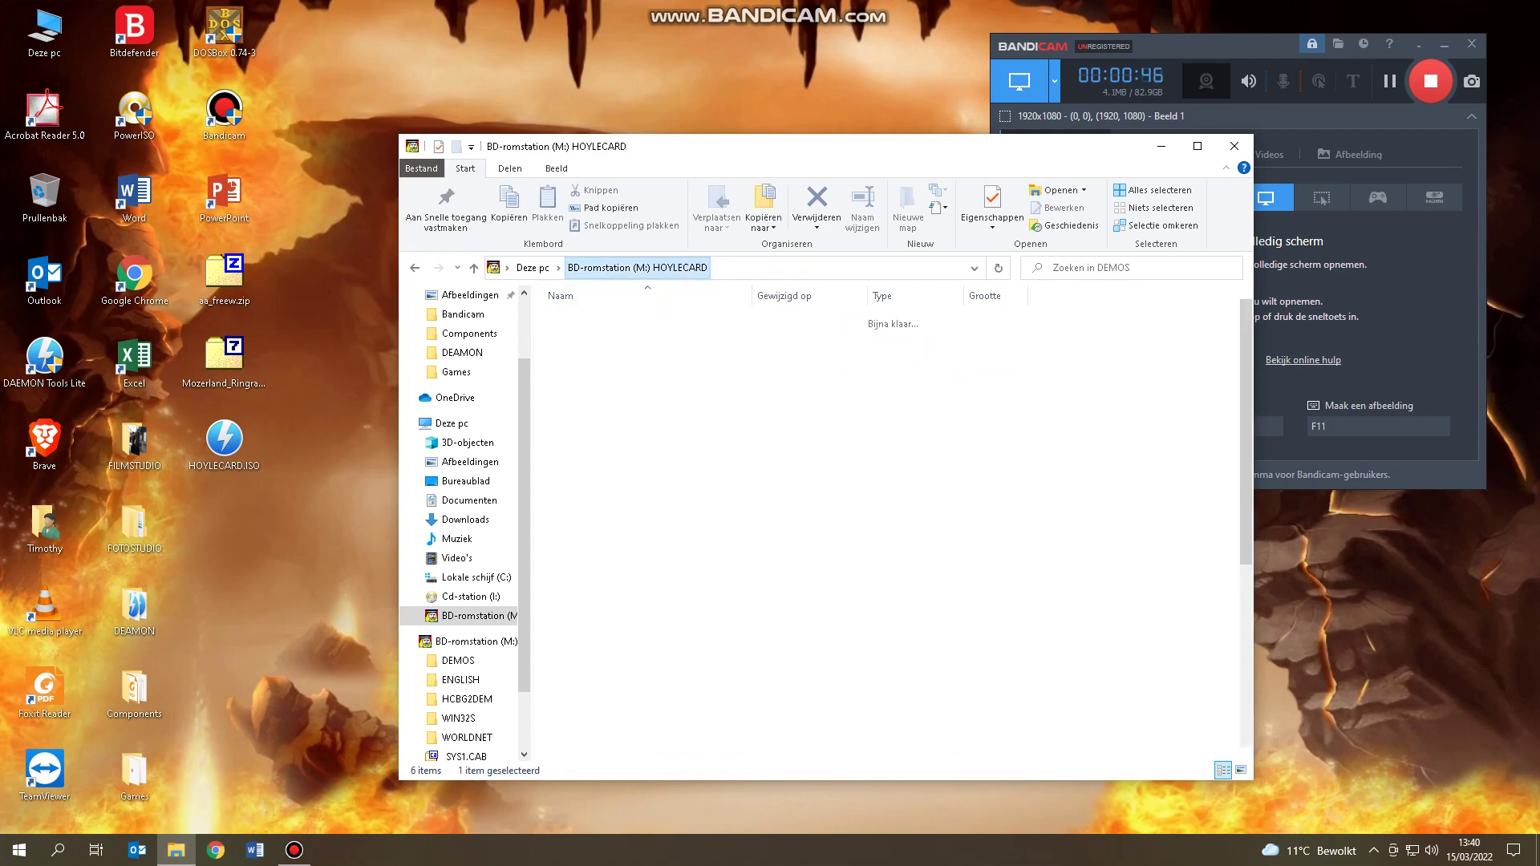
scroll(786, 533, down, 3)
scroll(645, 642, down, 1)
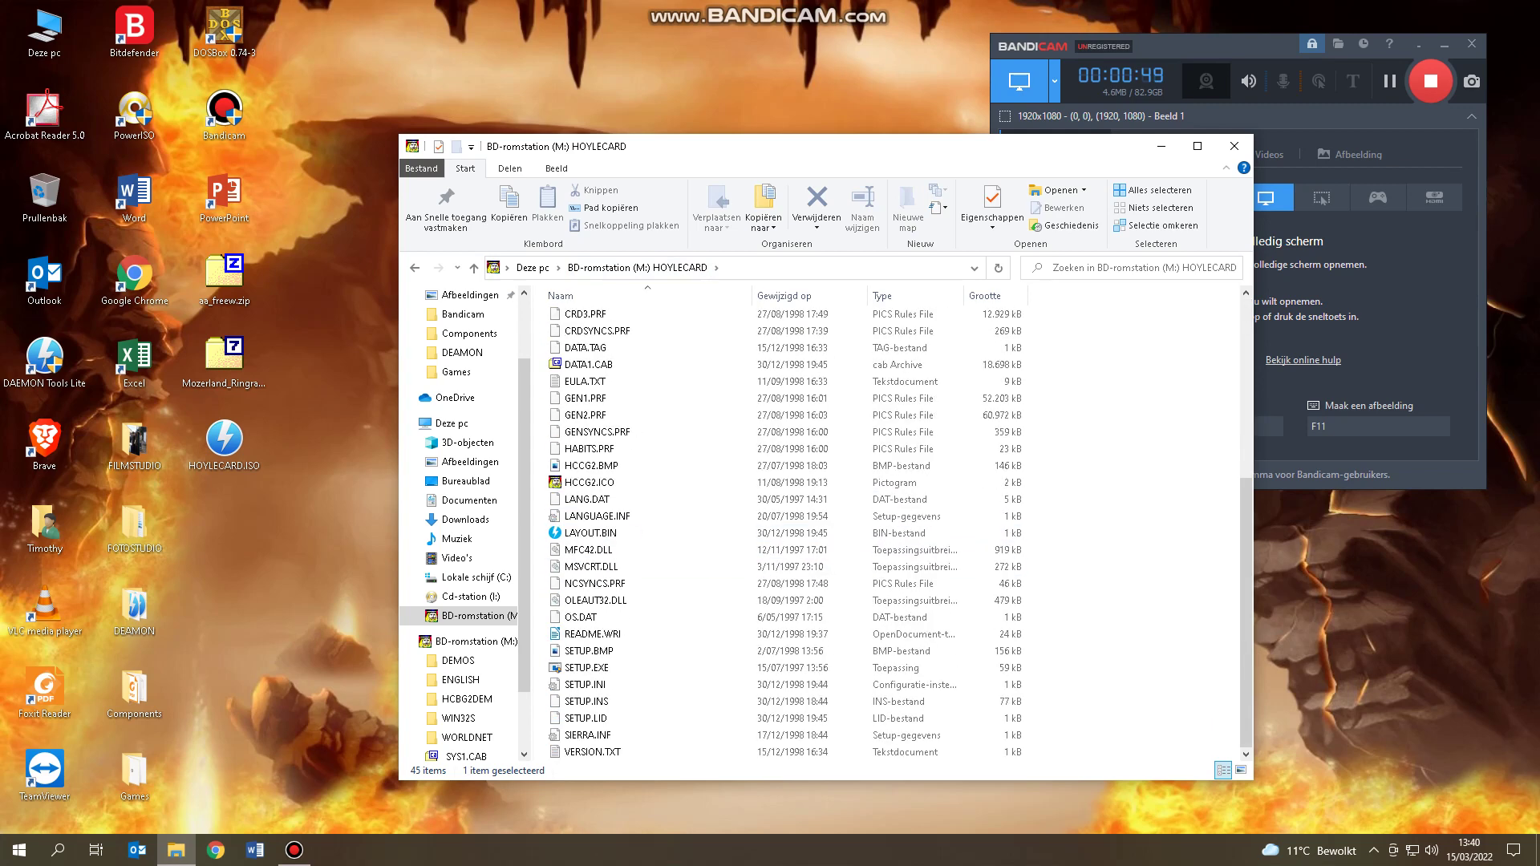
- Set SETUP.EXE's compatibility mode to Windows 98 / Windows Me in its properties
click(645, 667)
right_click(629, 667)
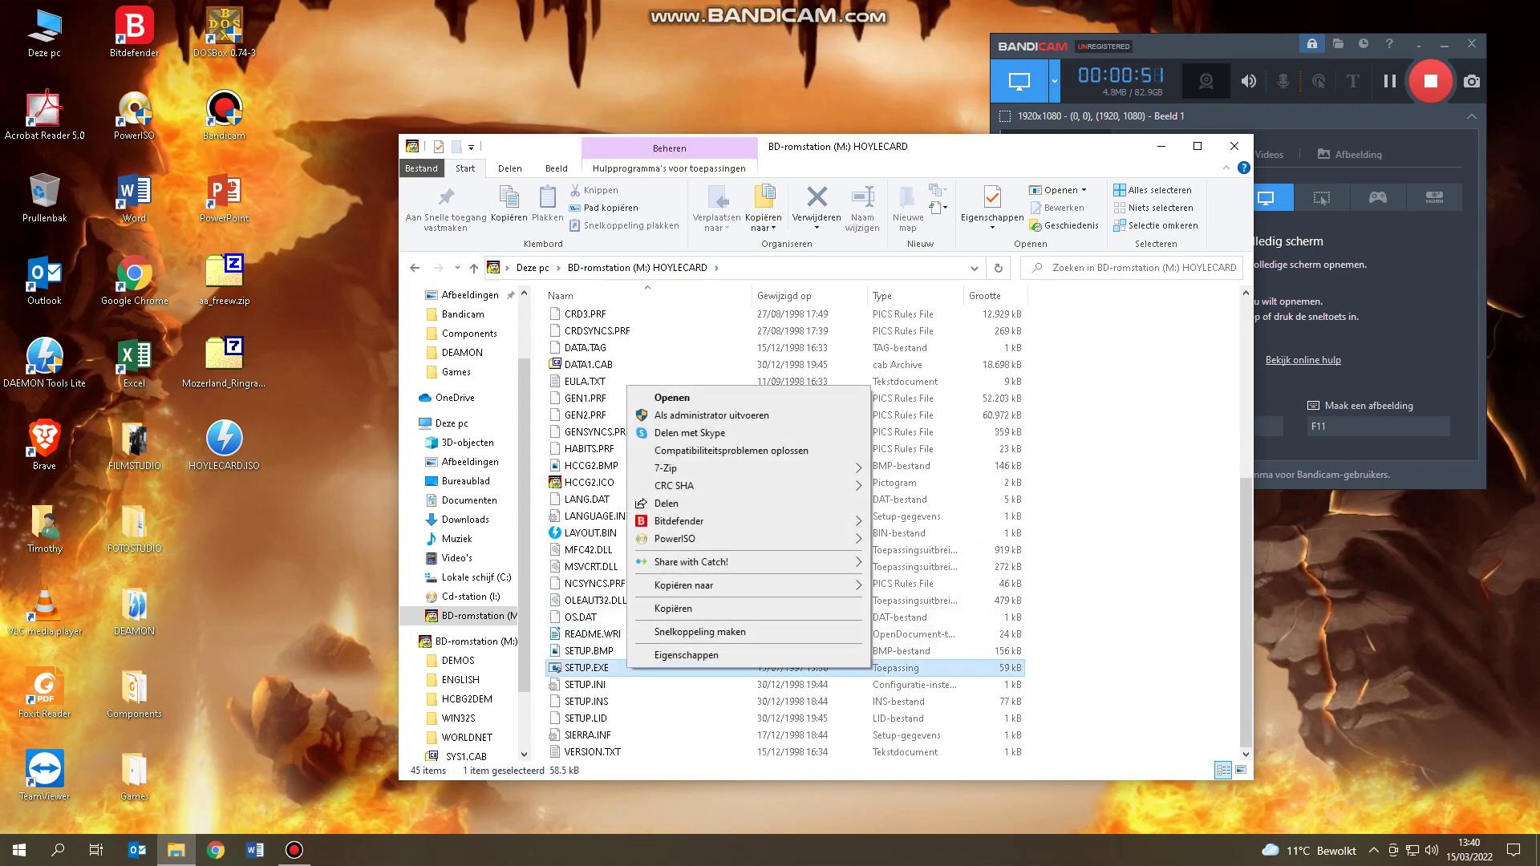
click(670, 655)
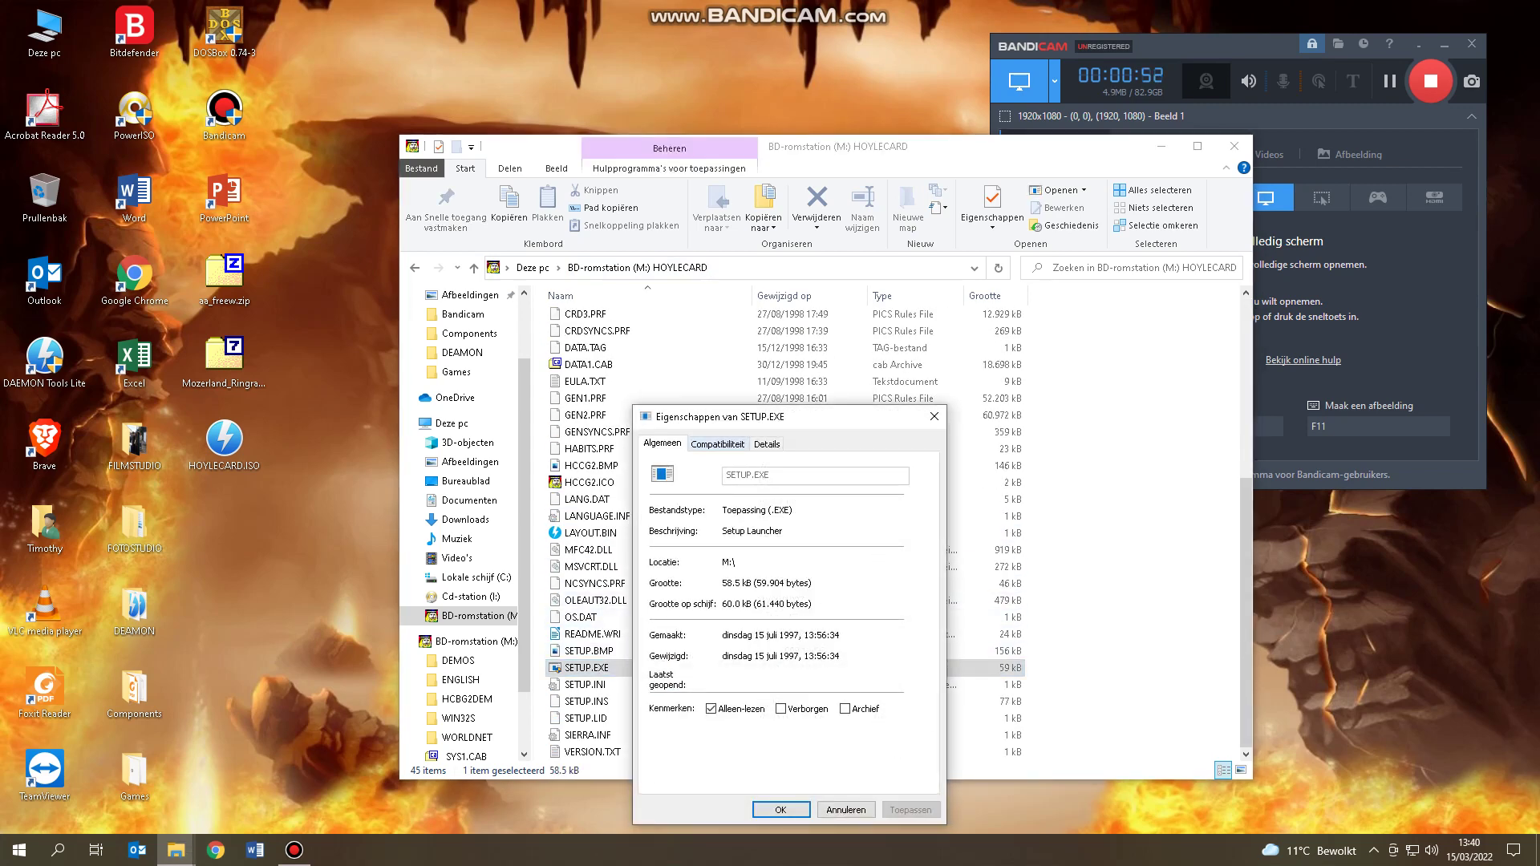
click(717, 444)
click(662, 551)
click(722, 572)
click(714, 597)
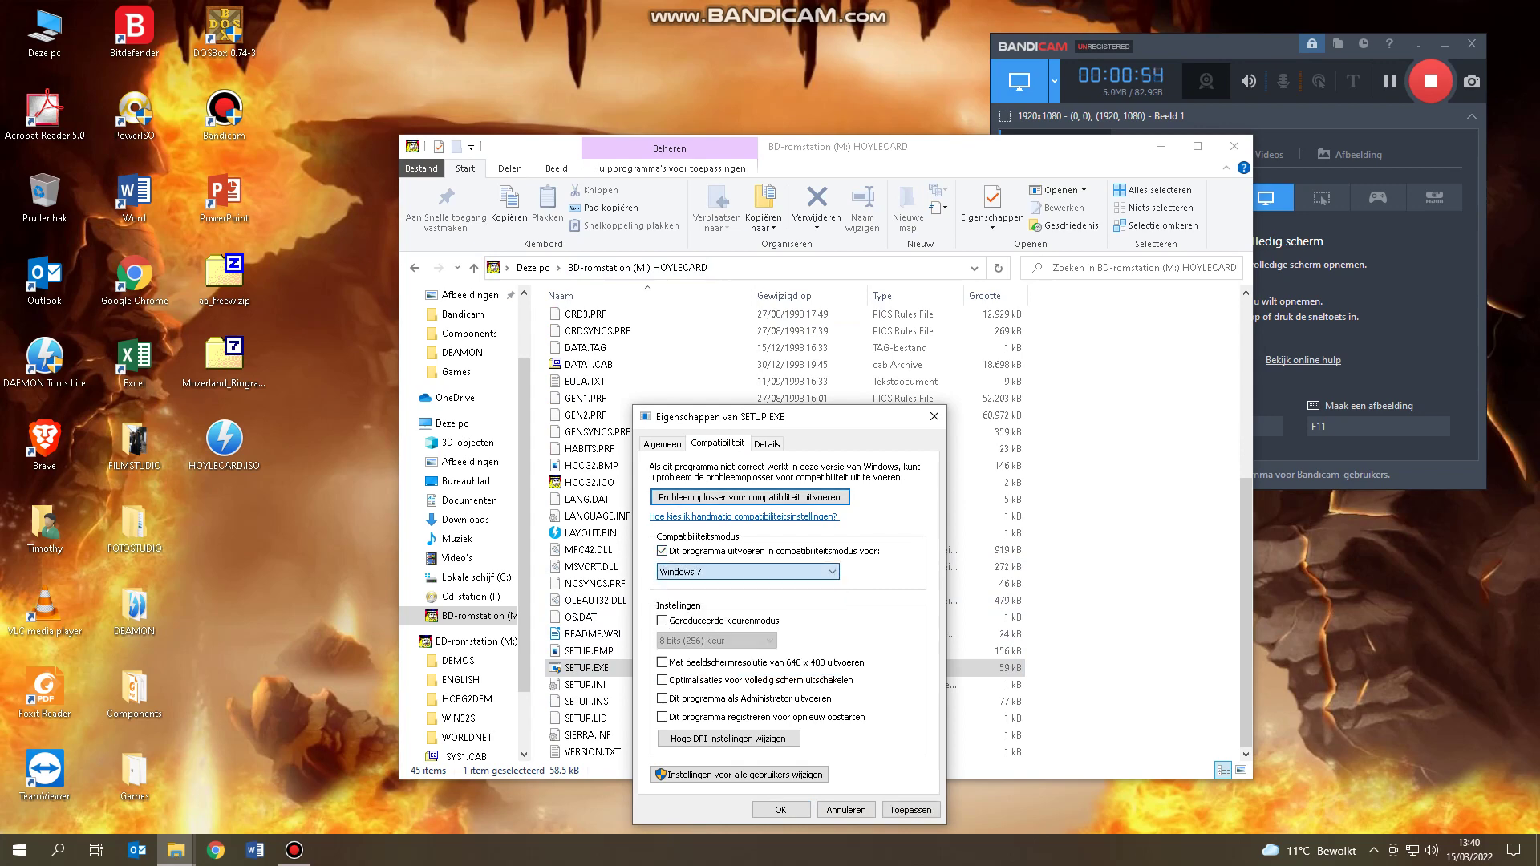
click(747, 572)
click(721, 597)
- Also run it as administrator with 16-bit (65536) colour, and apply the settings
click(662, 698)
click(663, 620)
click(717, 640)
click(705, 664)
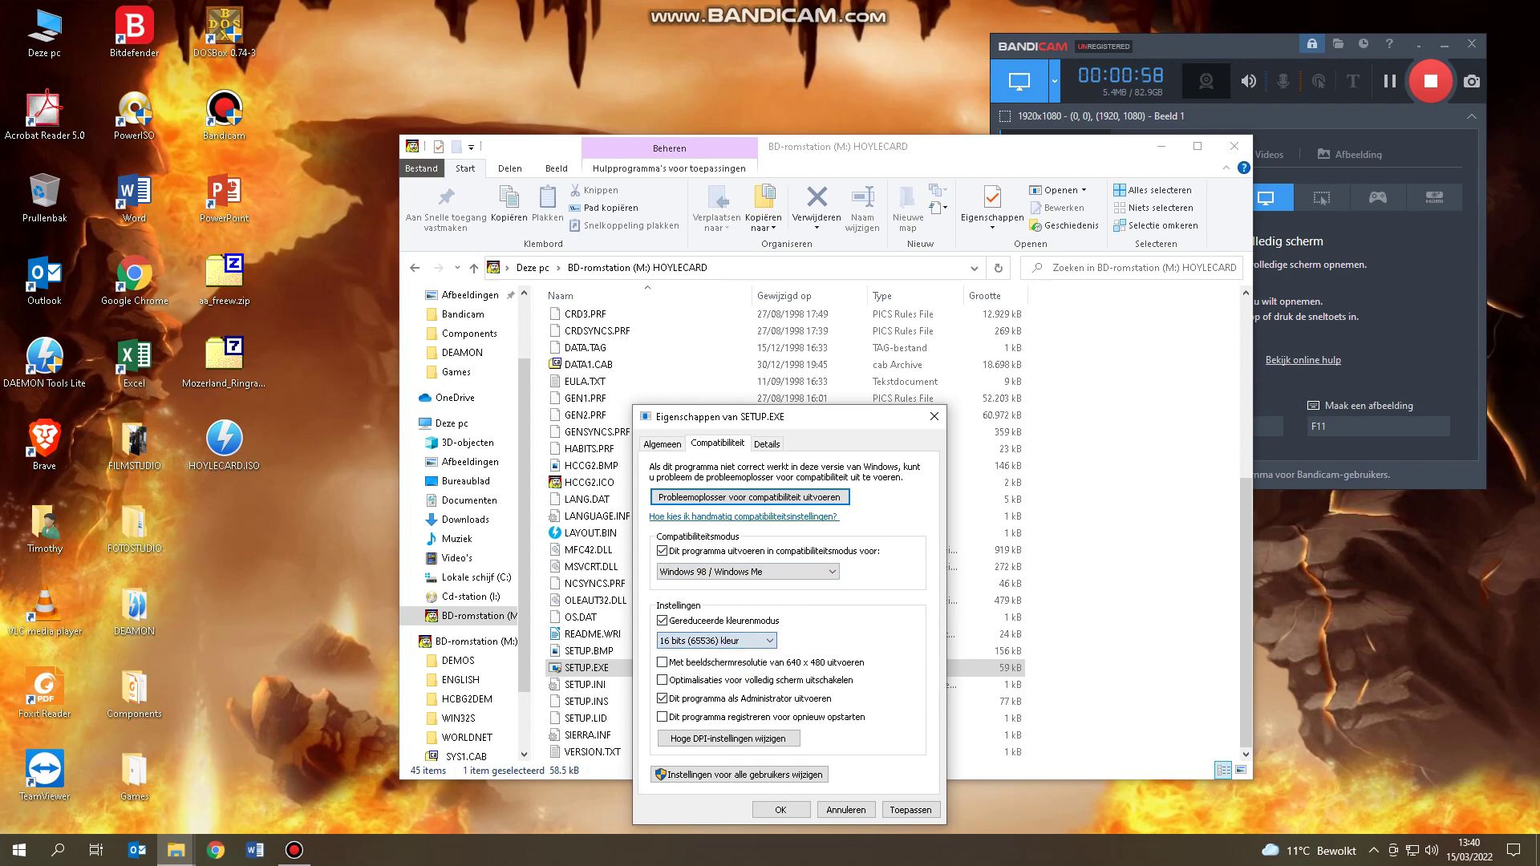
click(910, 810)
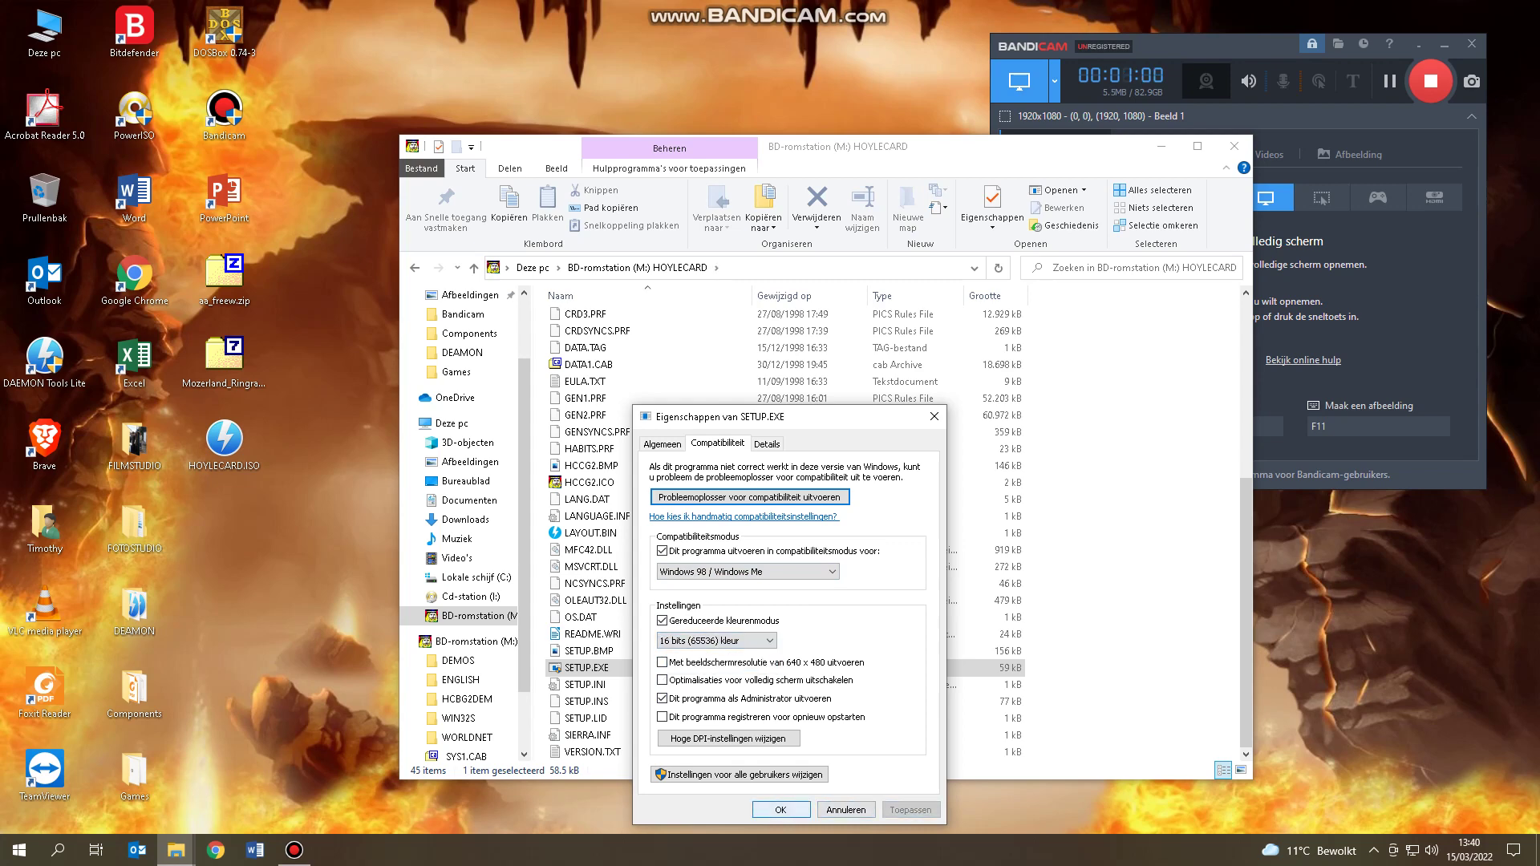
key(Return)
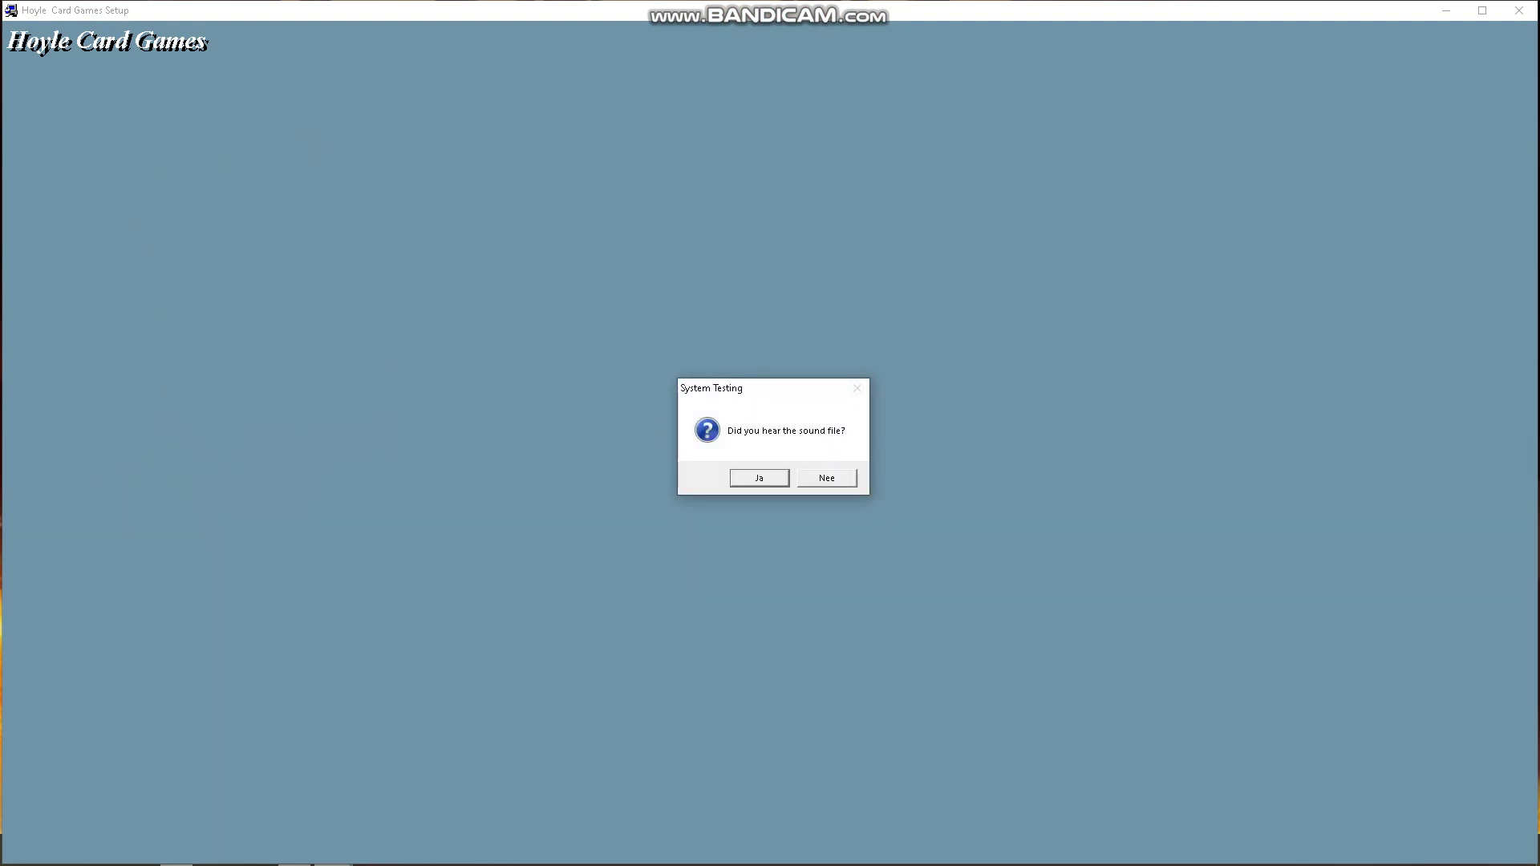
- Confirm the sound test, pass the license, and install with HeadRush and You Don't Know Jack Sports demos
key(Return)
key(Return)
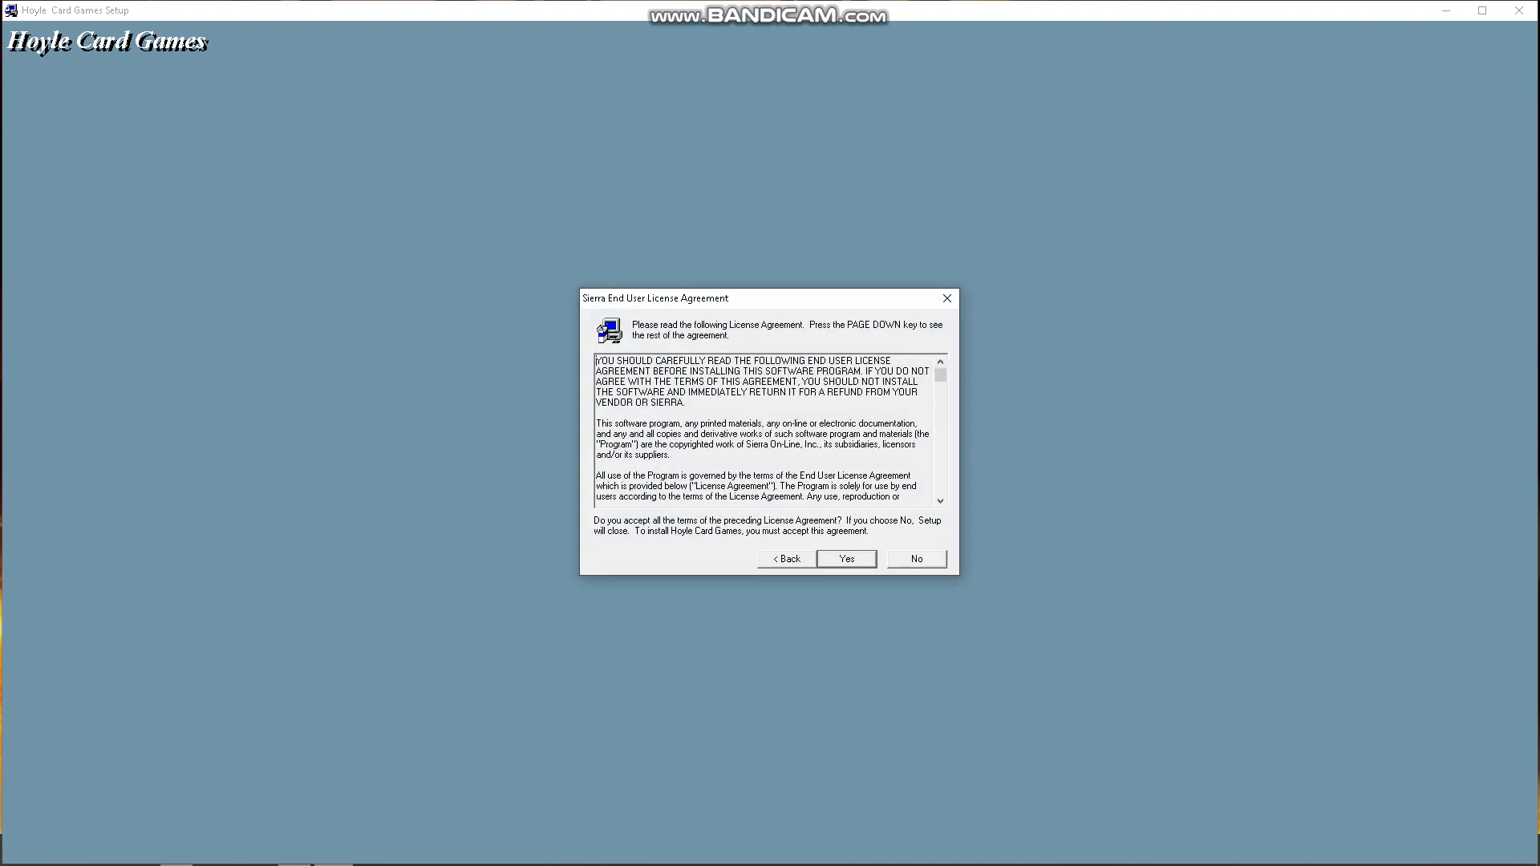
key(Return)
key(Return)
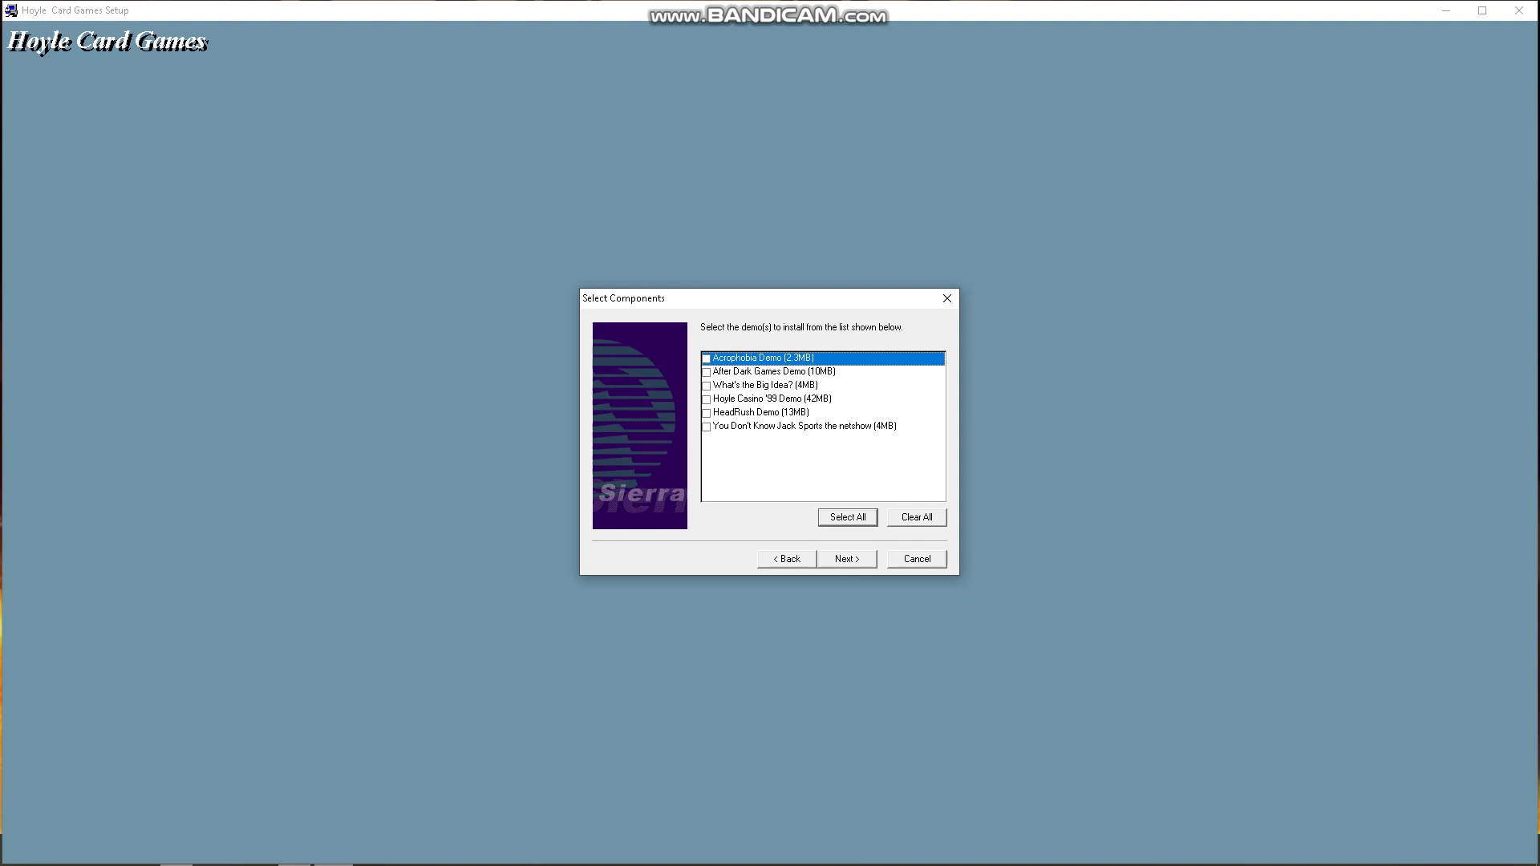
click(706, 414)
click(705, 426)
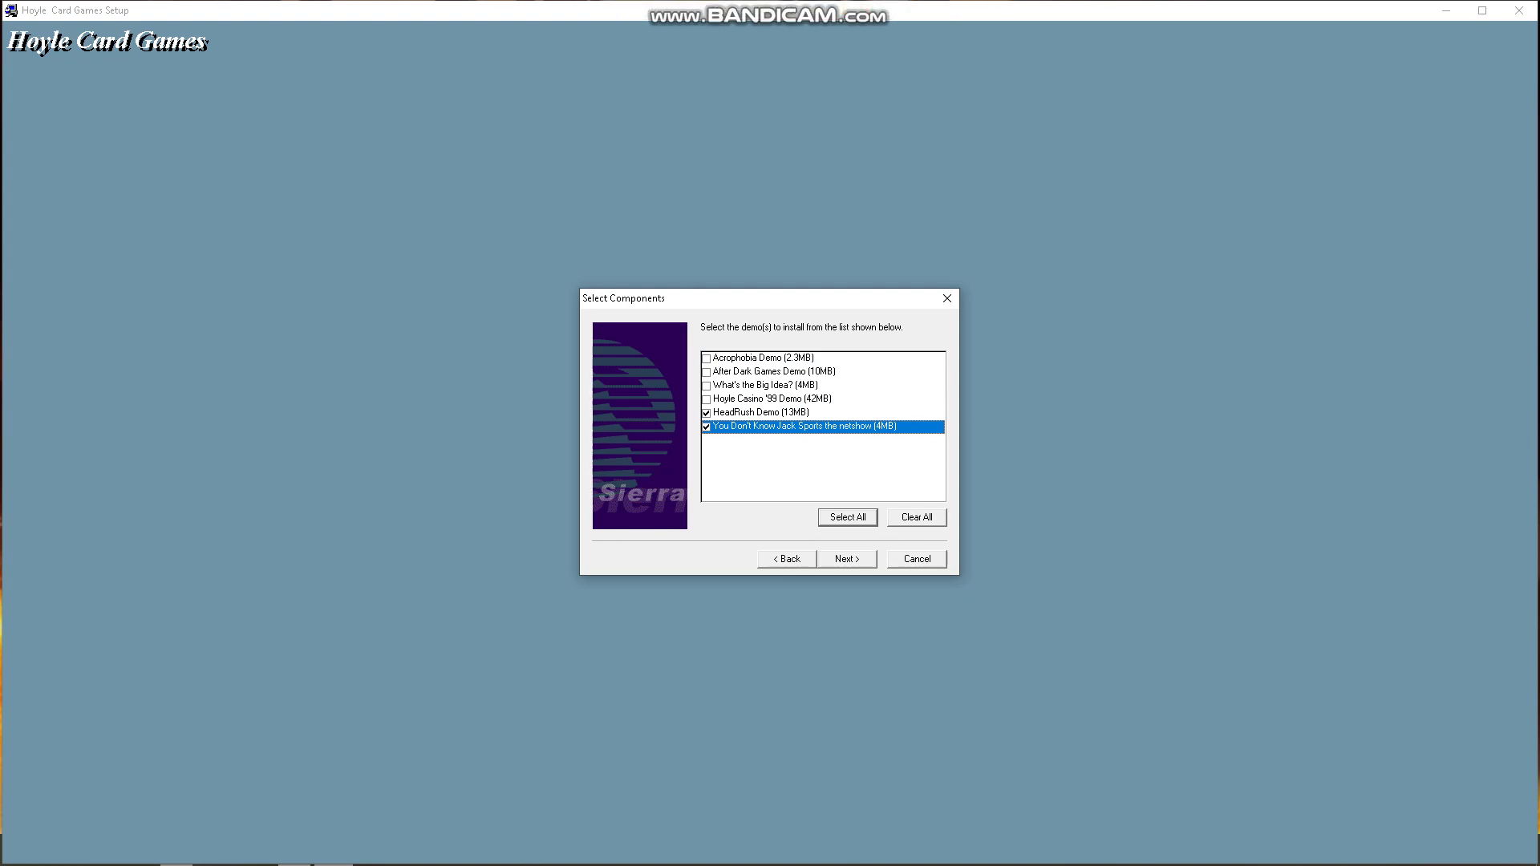
click(847, 559)
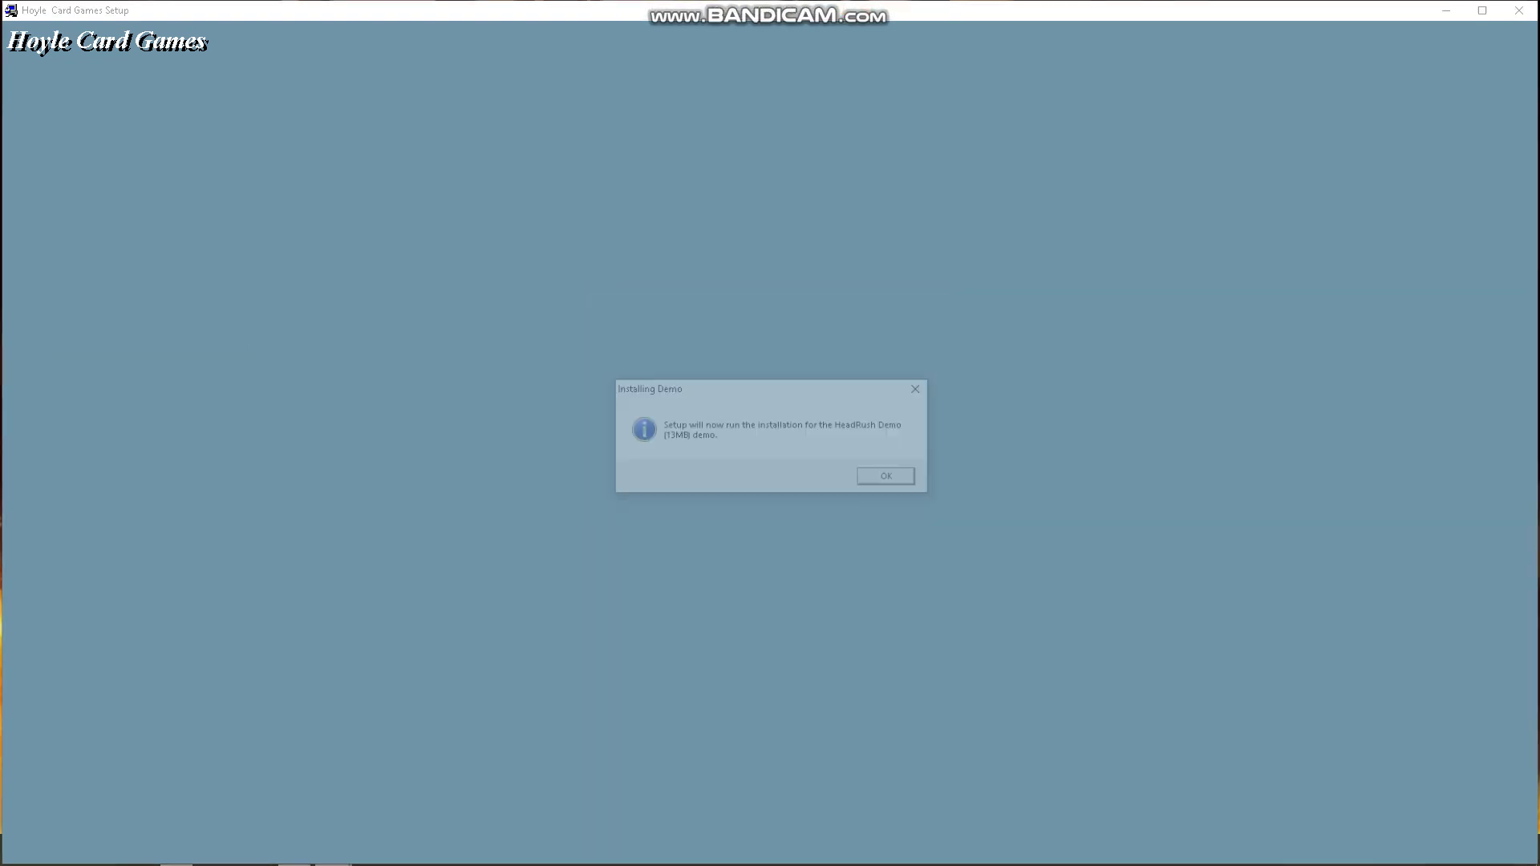
- Acknowledge the HeadRush notice, the 16-bit incompatibility error, and the You Don't Know Jack notice
key(Return)
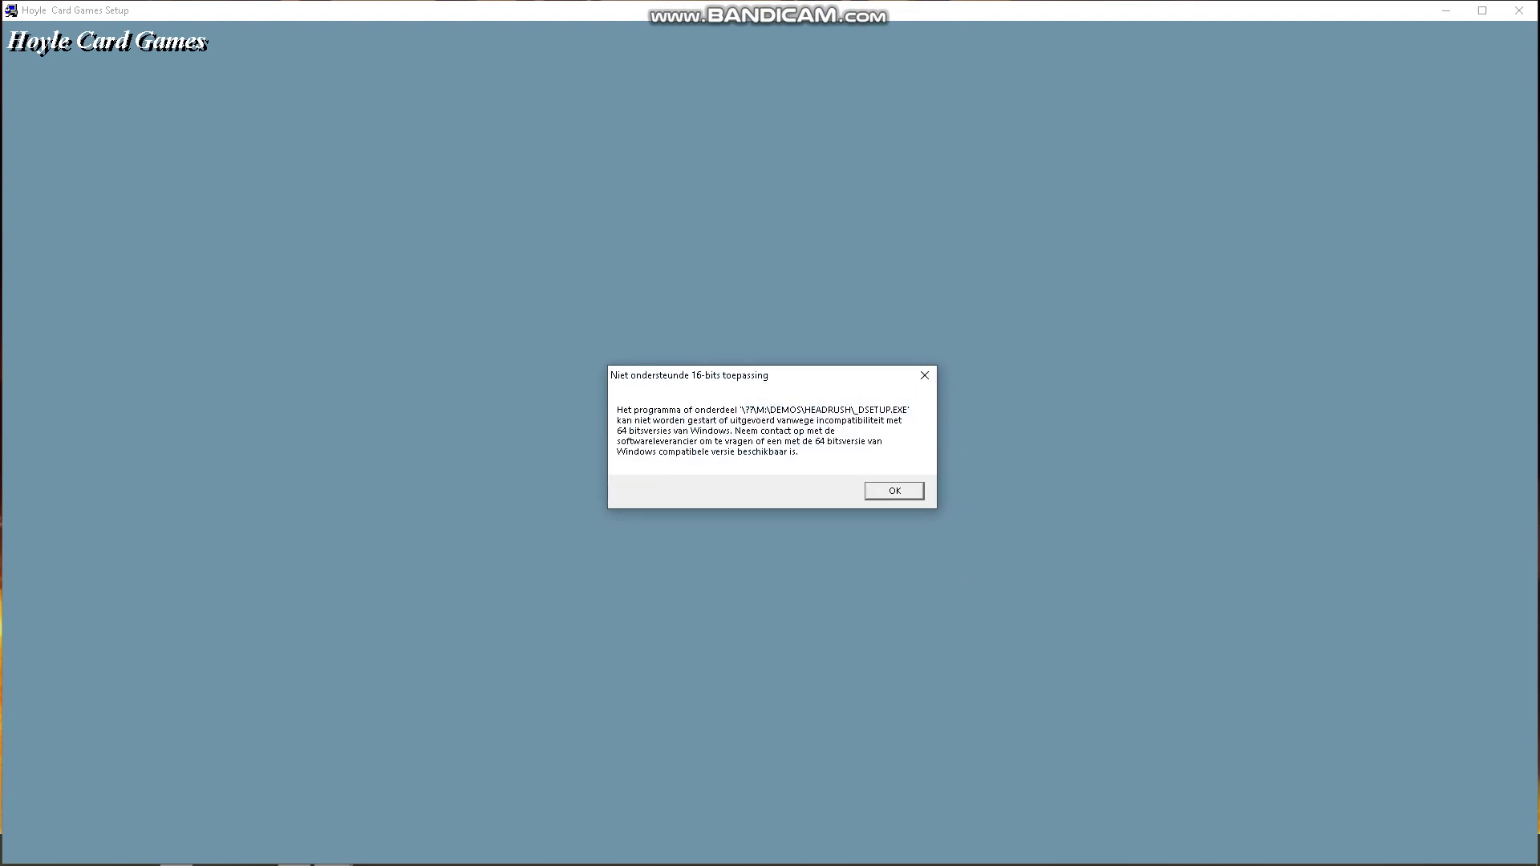
key(Return)
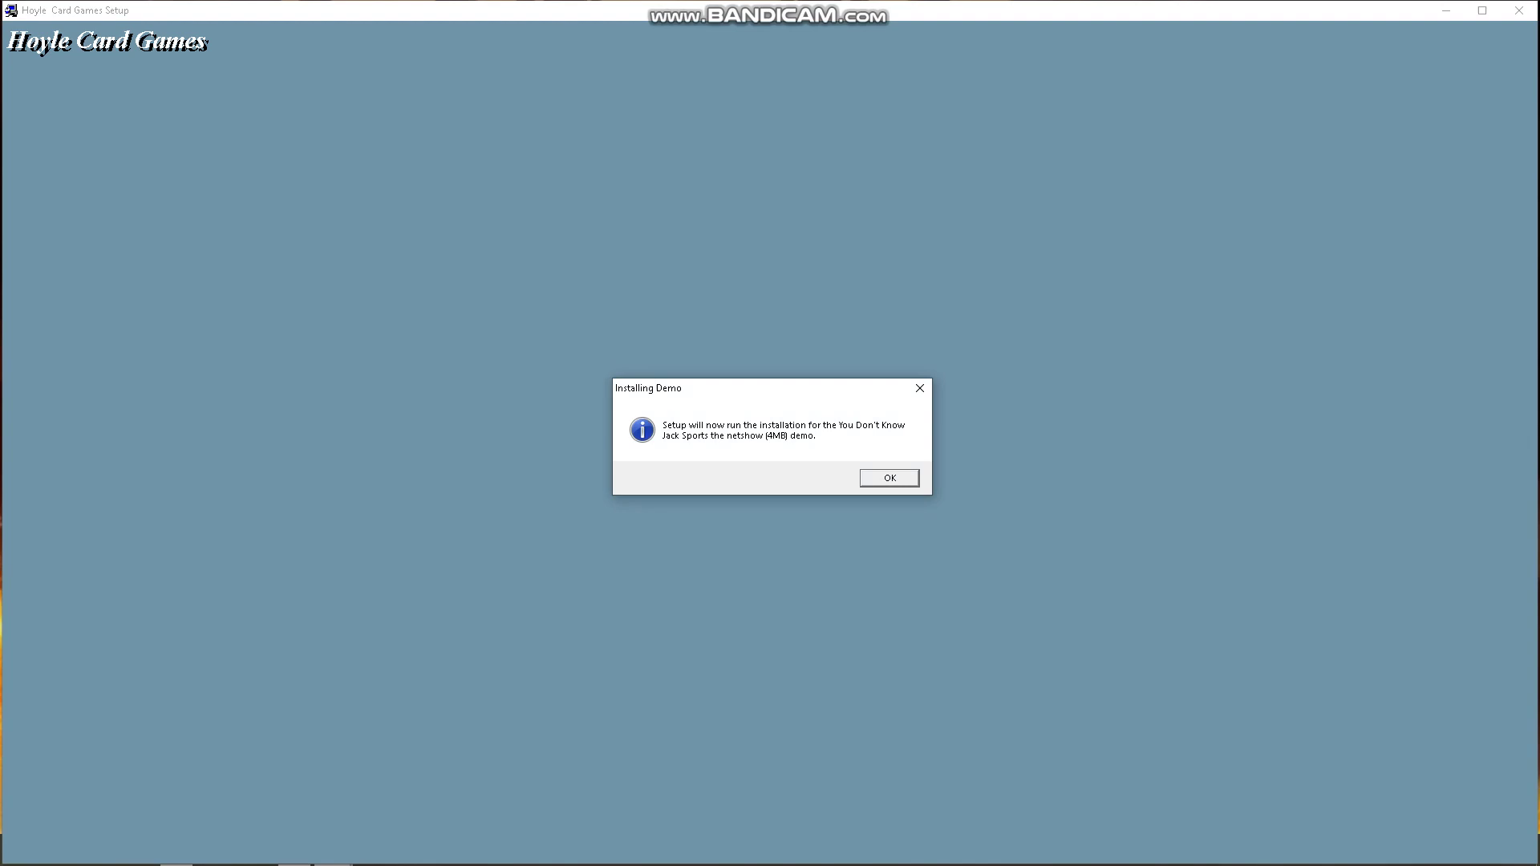
key(Return)
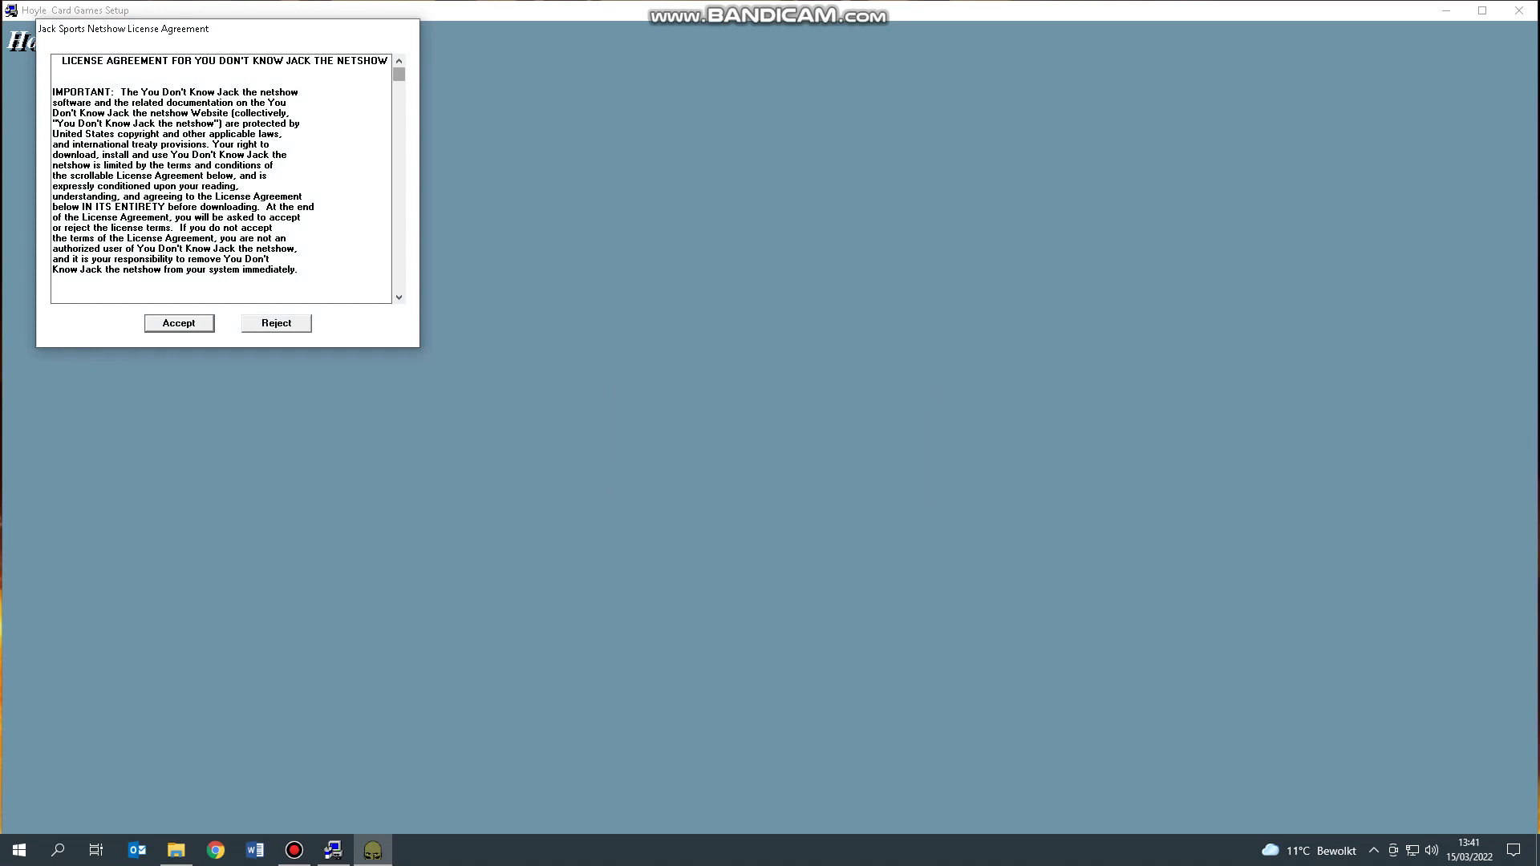
- Scroll through the Jack Sports Netshow license agreement and accept it
scroll(229, 178, down, 7)
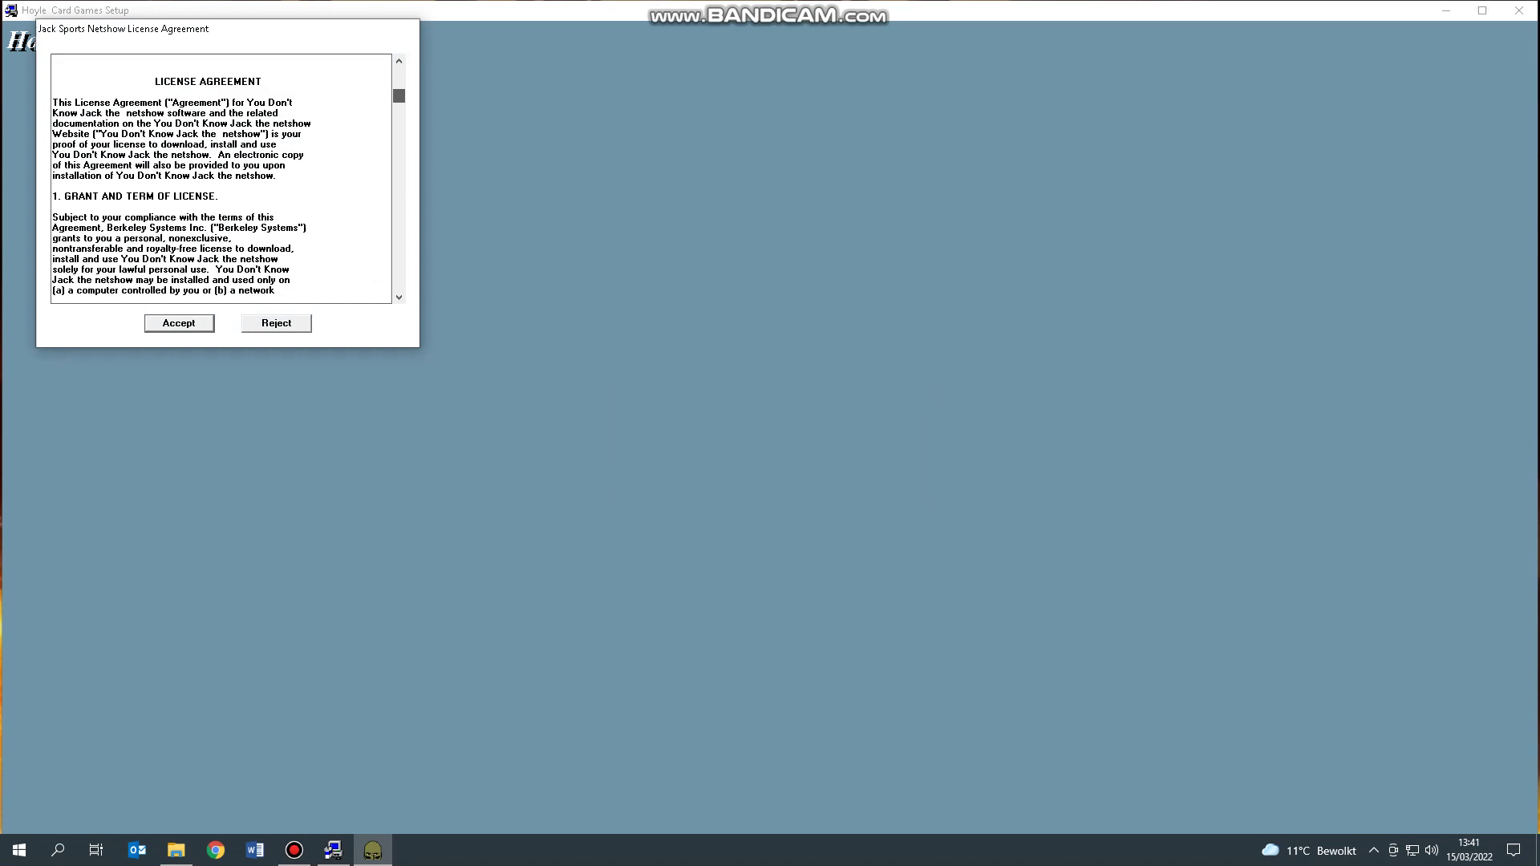
scroll(221, 178, down, 10)
scroll(228, 178, down, 15)
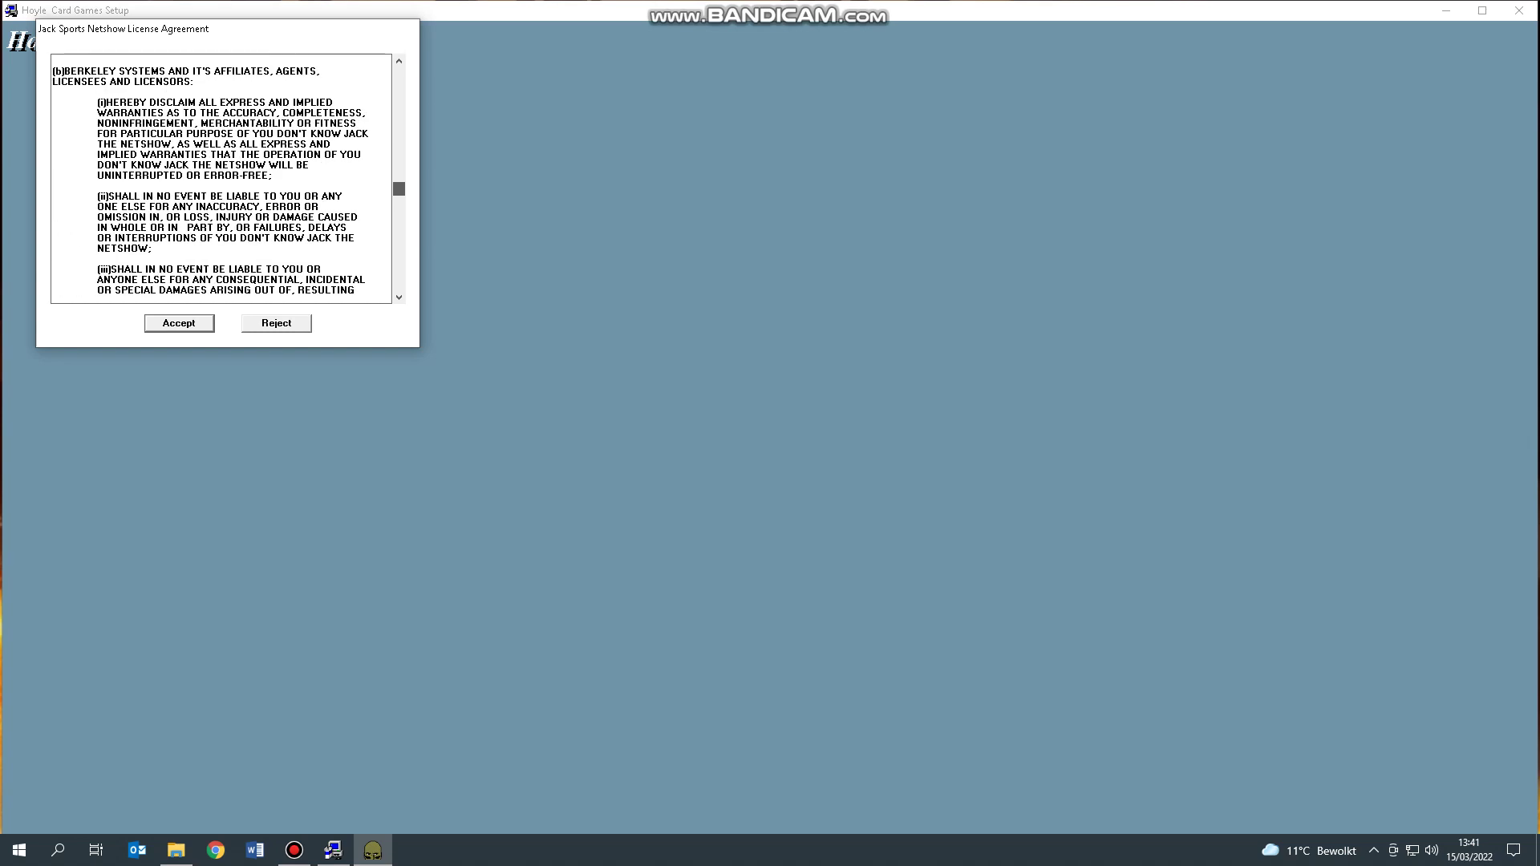
drag(399, 189, 399, 74)
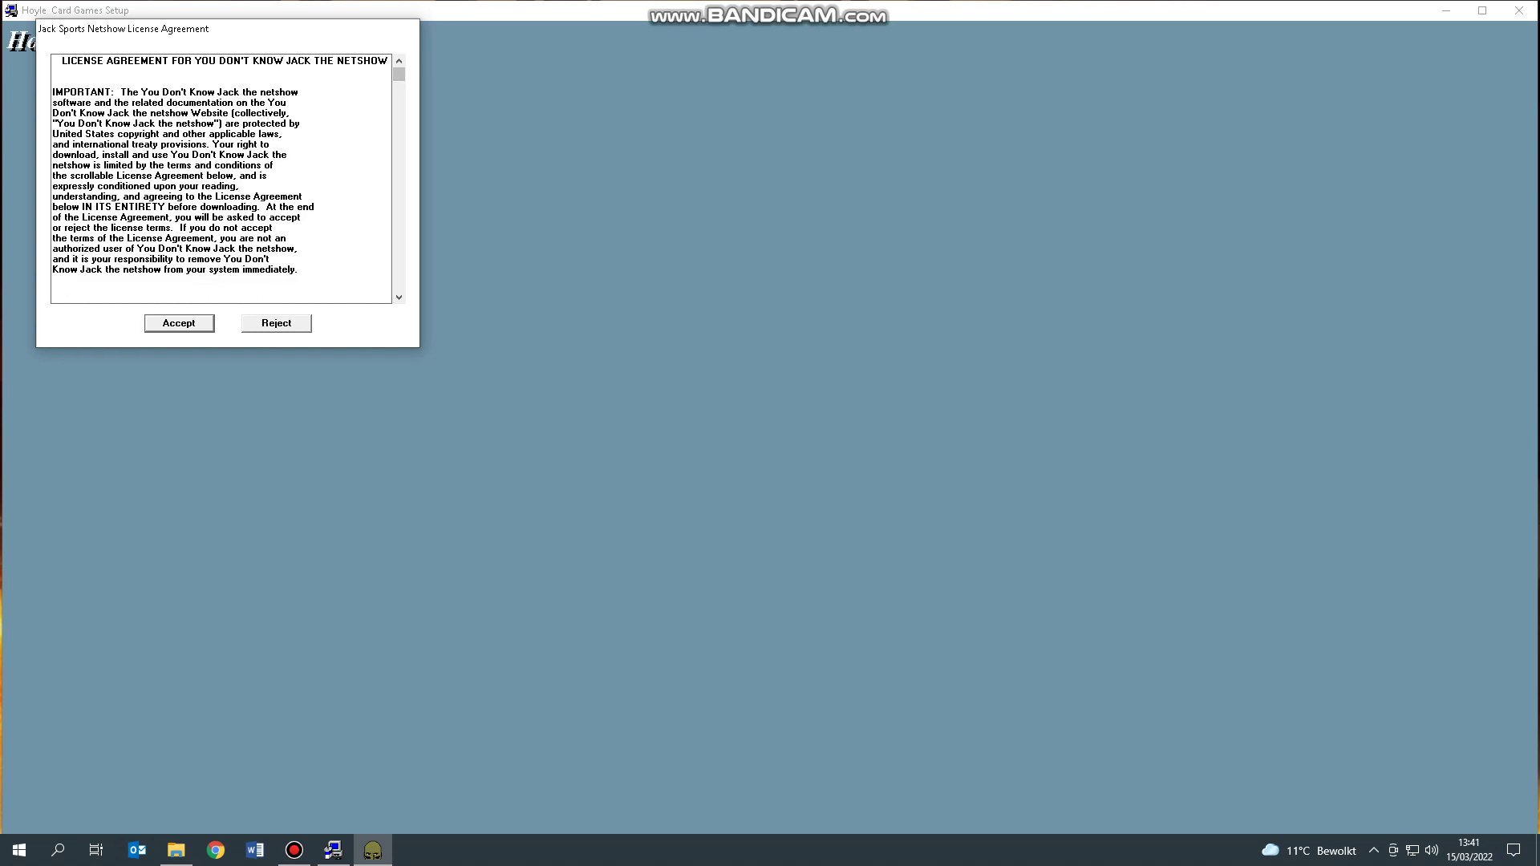
key(Return)
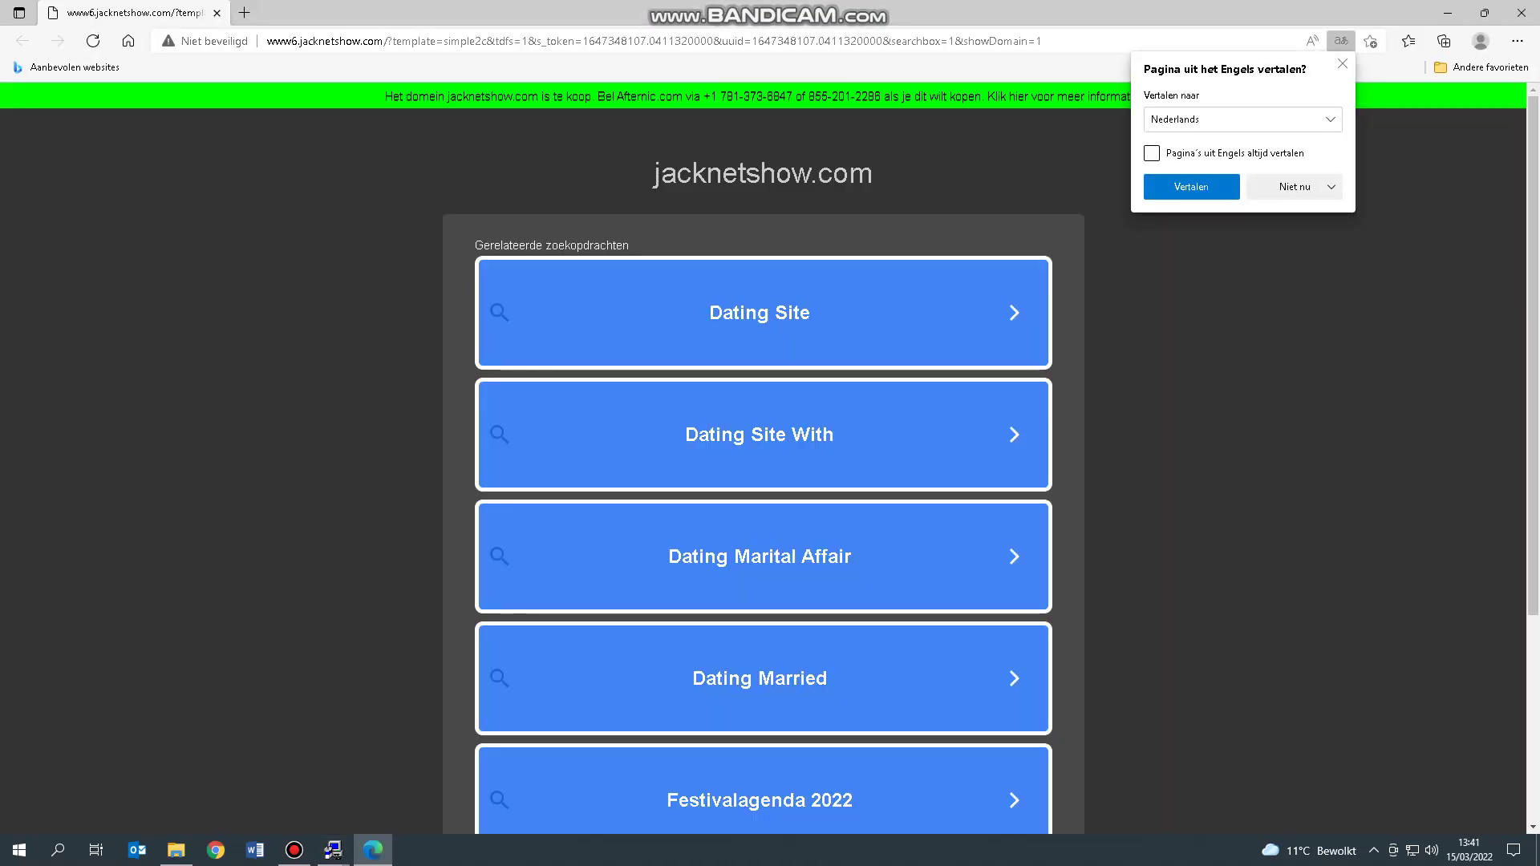
- Restore the recently closed Edge window from the browsing history
scroll(763, 458, down, 4)
scroll(762, 458, up, 4)
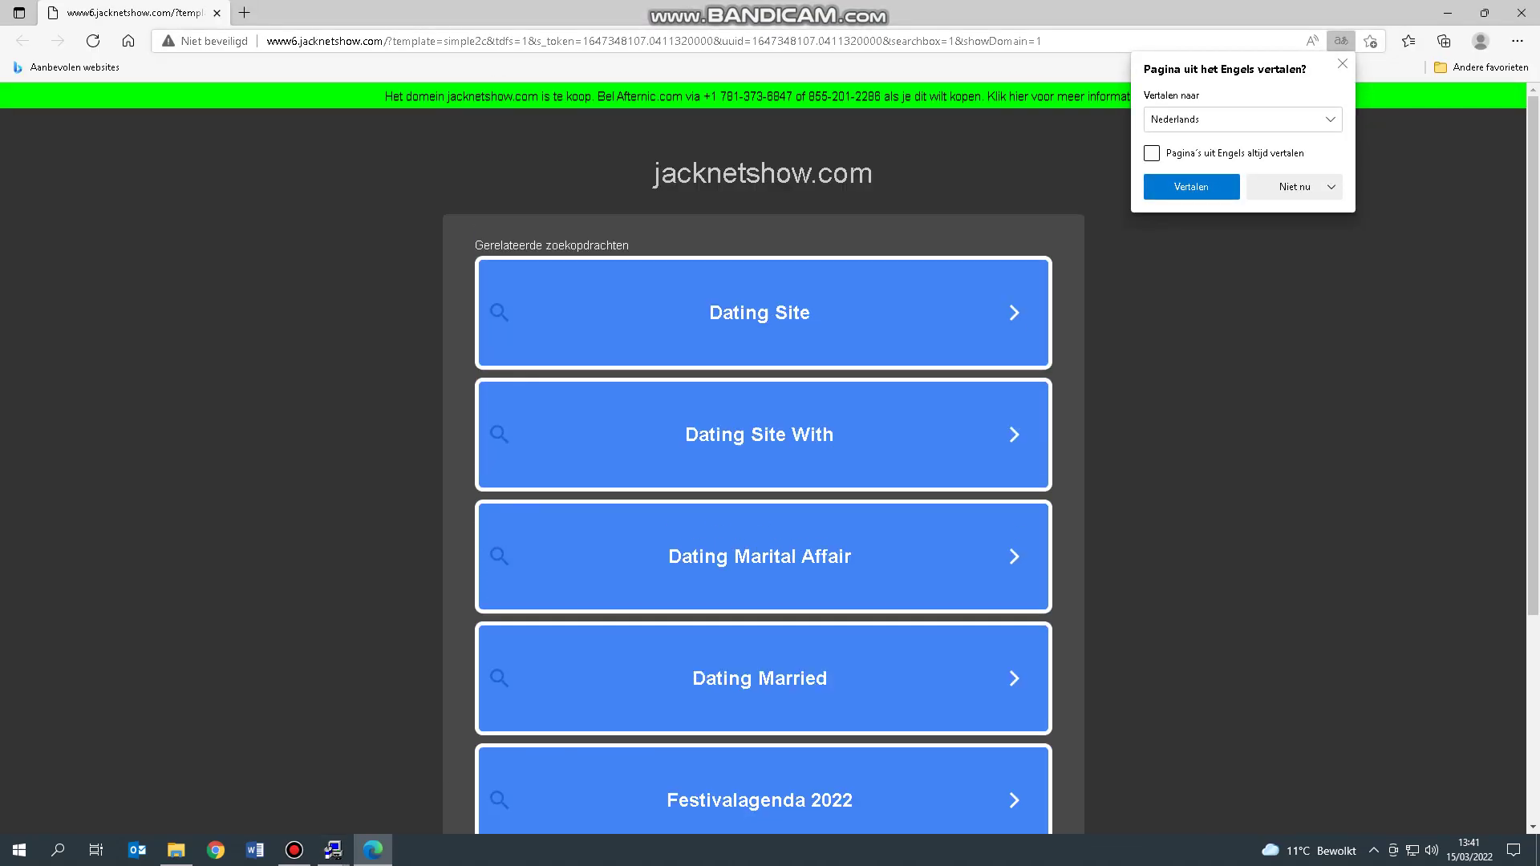
click(1516, 41)
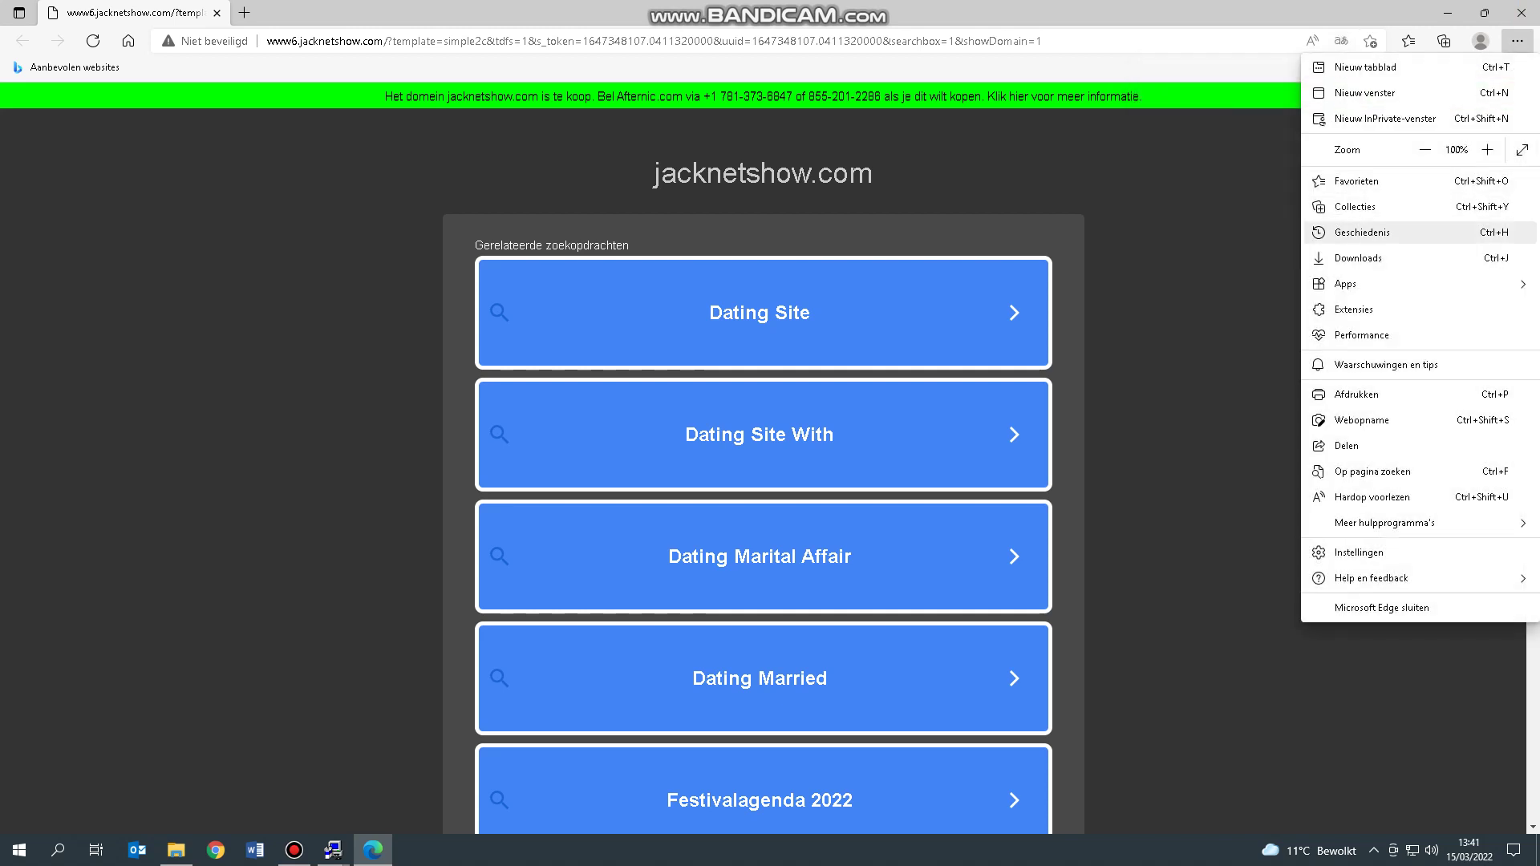
click(1364, 231)
click(1316, 129)
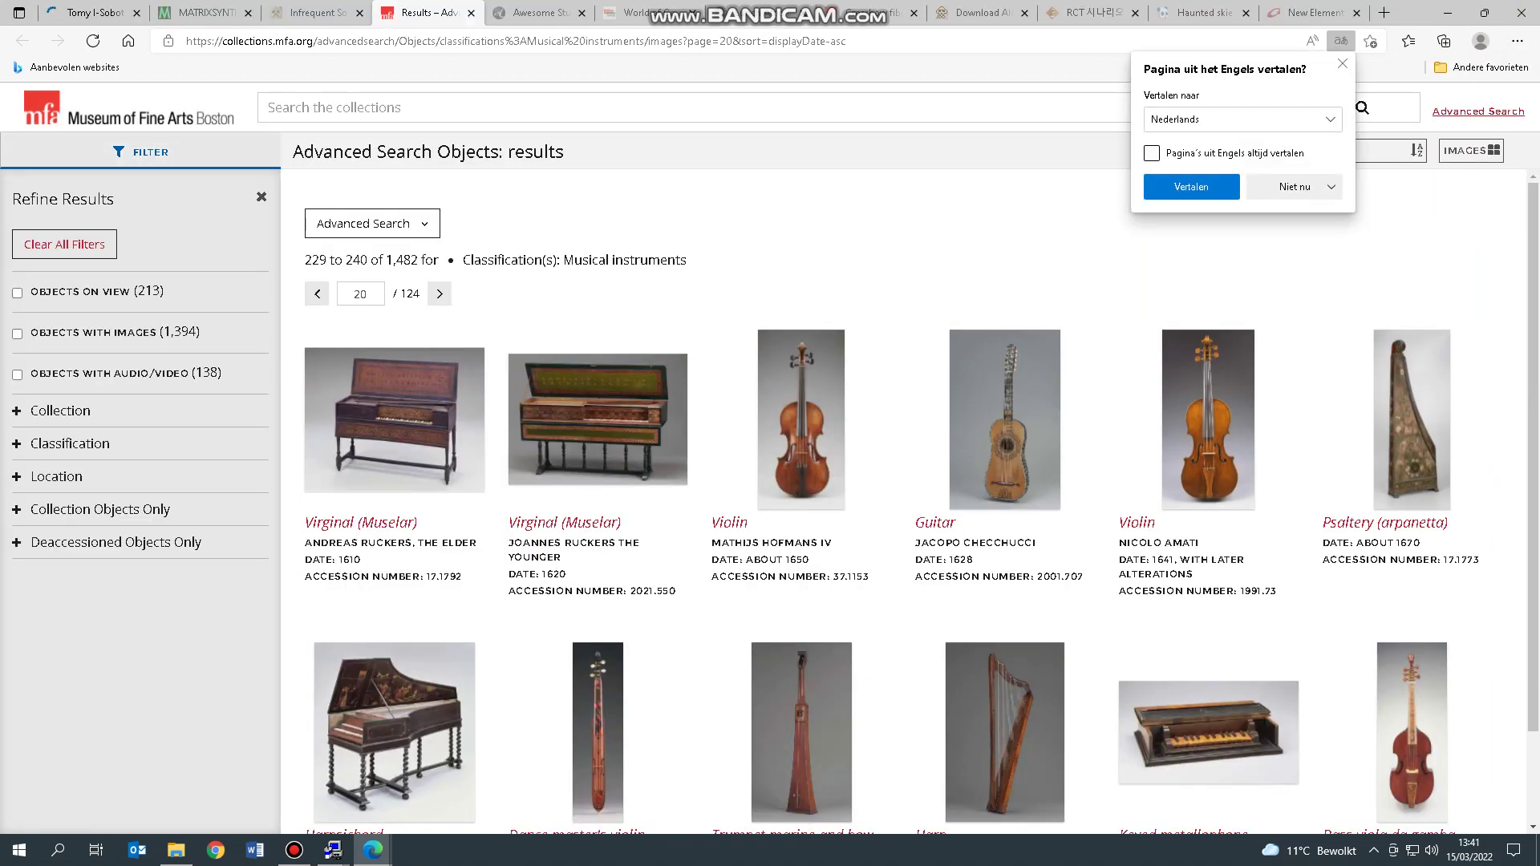
- Close the jacknetshow window and the remaining Edge window
mouse_move(373, 850)
click(357, 728)
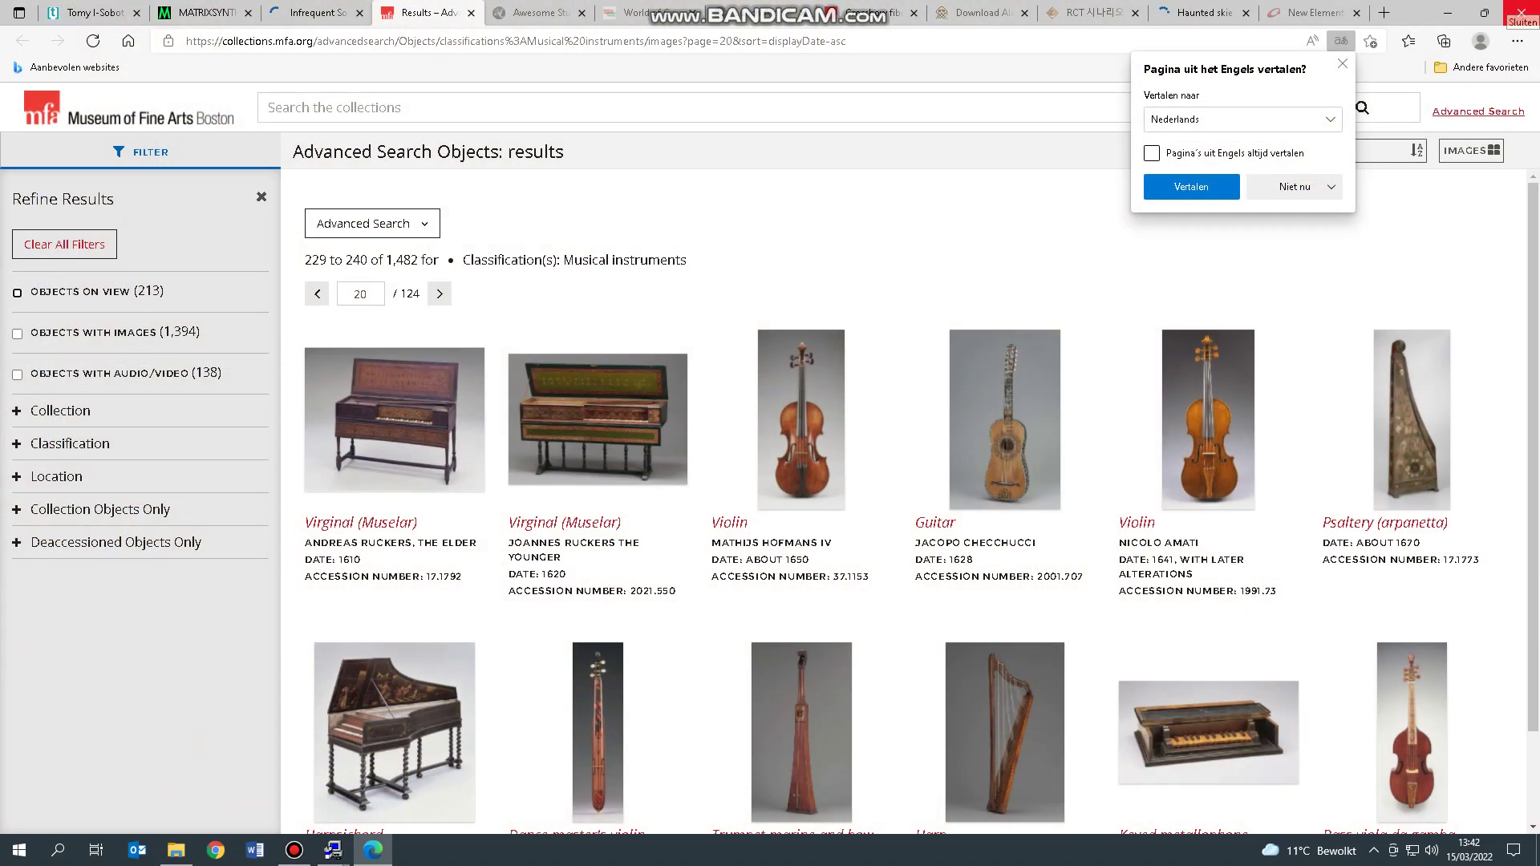
click(1521, 12)
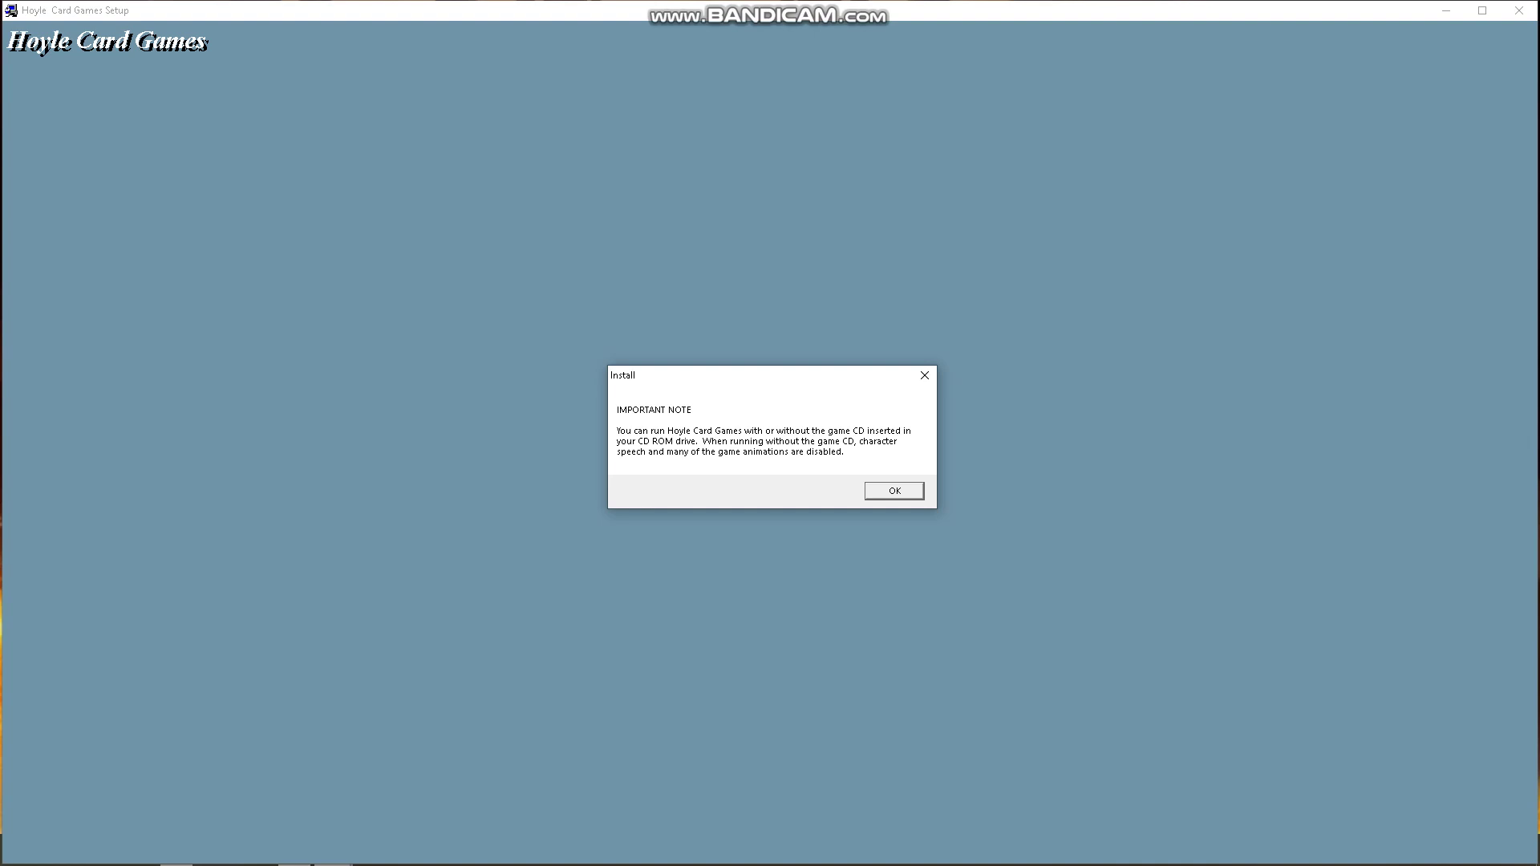
- Dismiss the CD note and Sierra Utilities notice, then accept installing the bonus board games
key(Return)
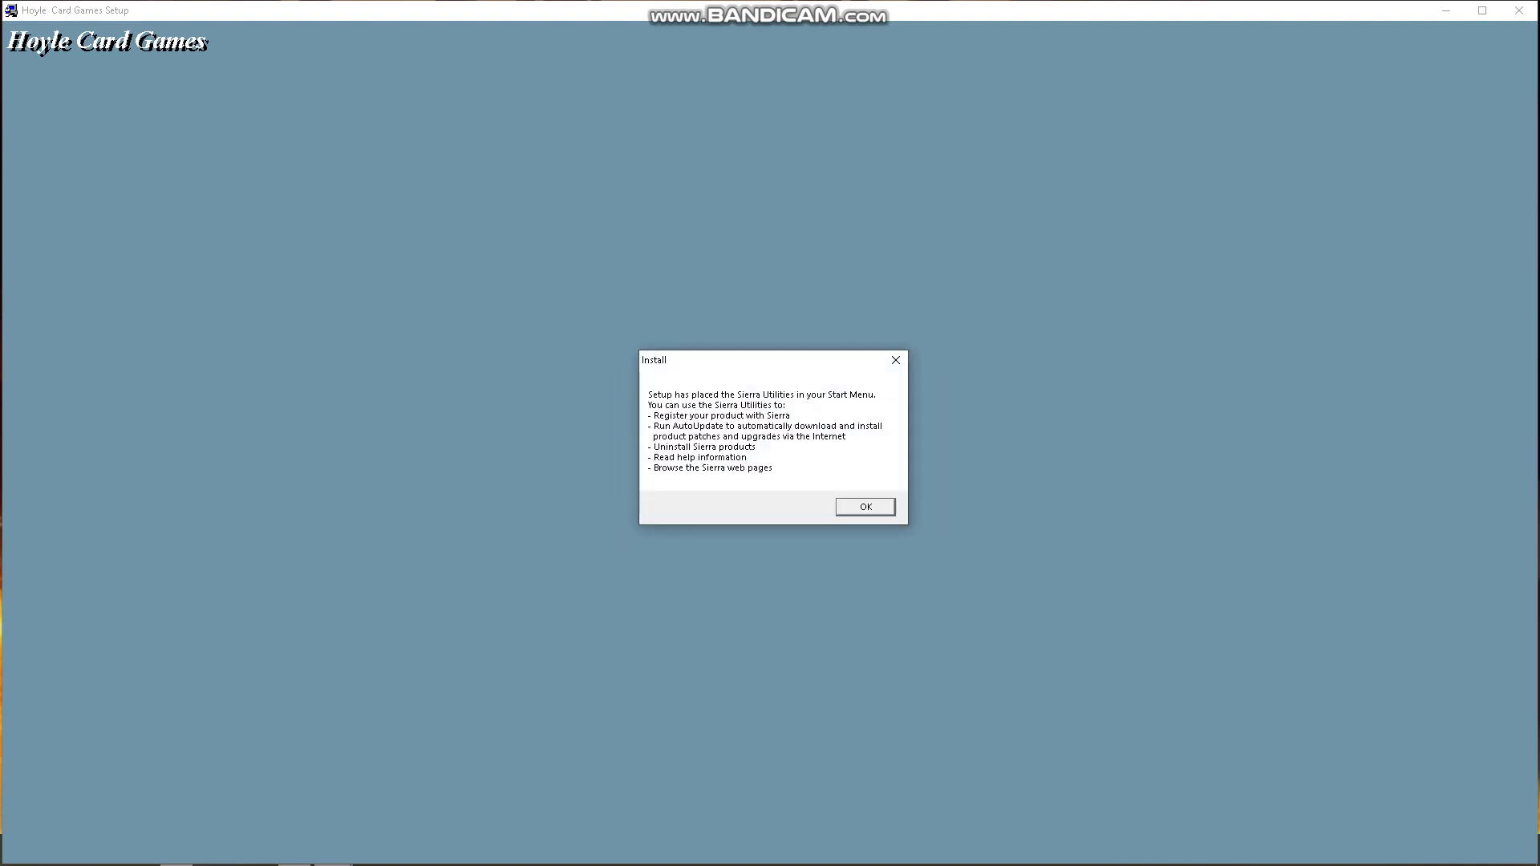
key(Return)
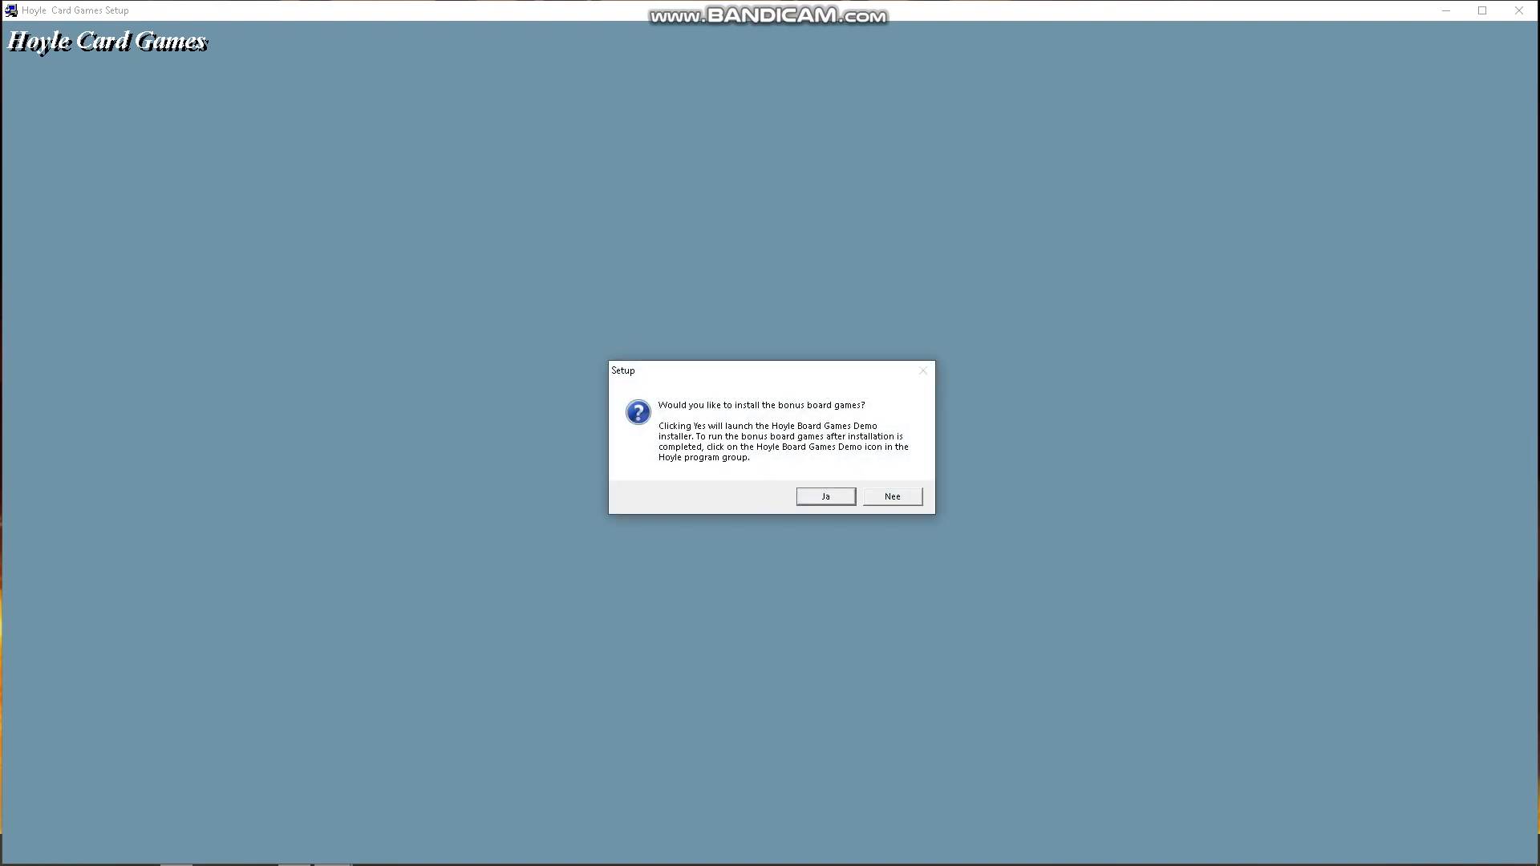
key(Return)
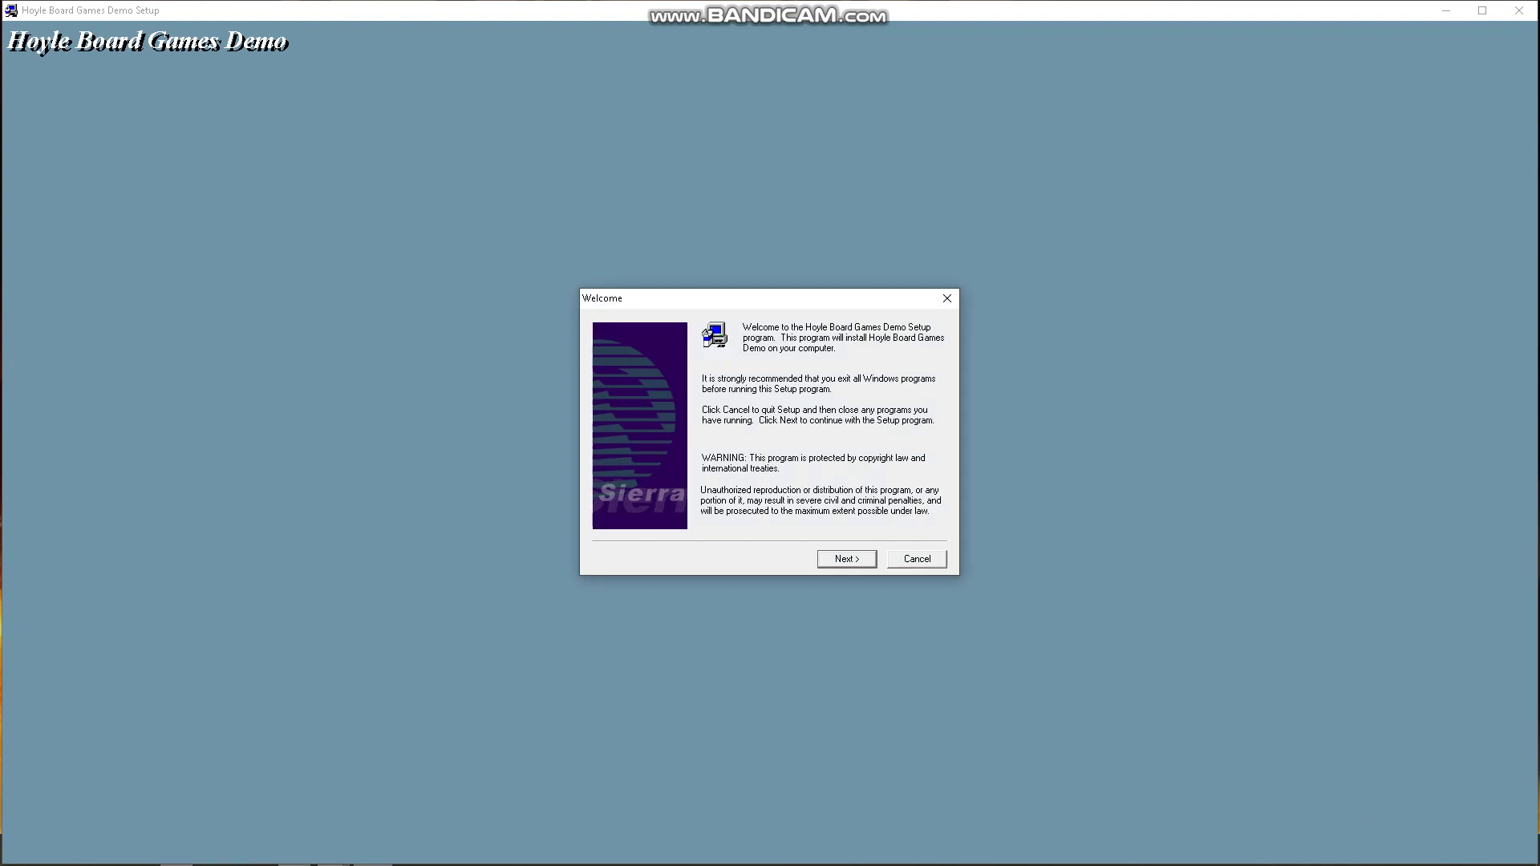
- Install the Board Games Demo, overwriting the read-only file, keeping bookmarks, and skipping the Read Me
key(Return)
key(Return)
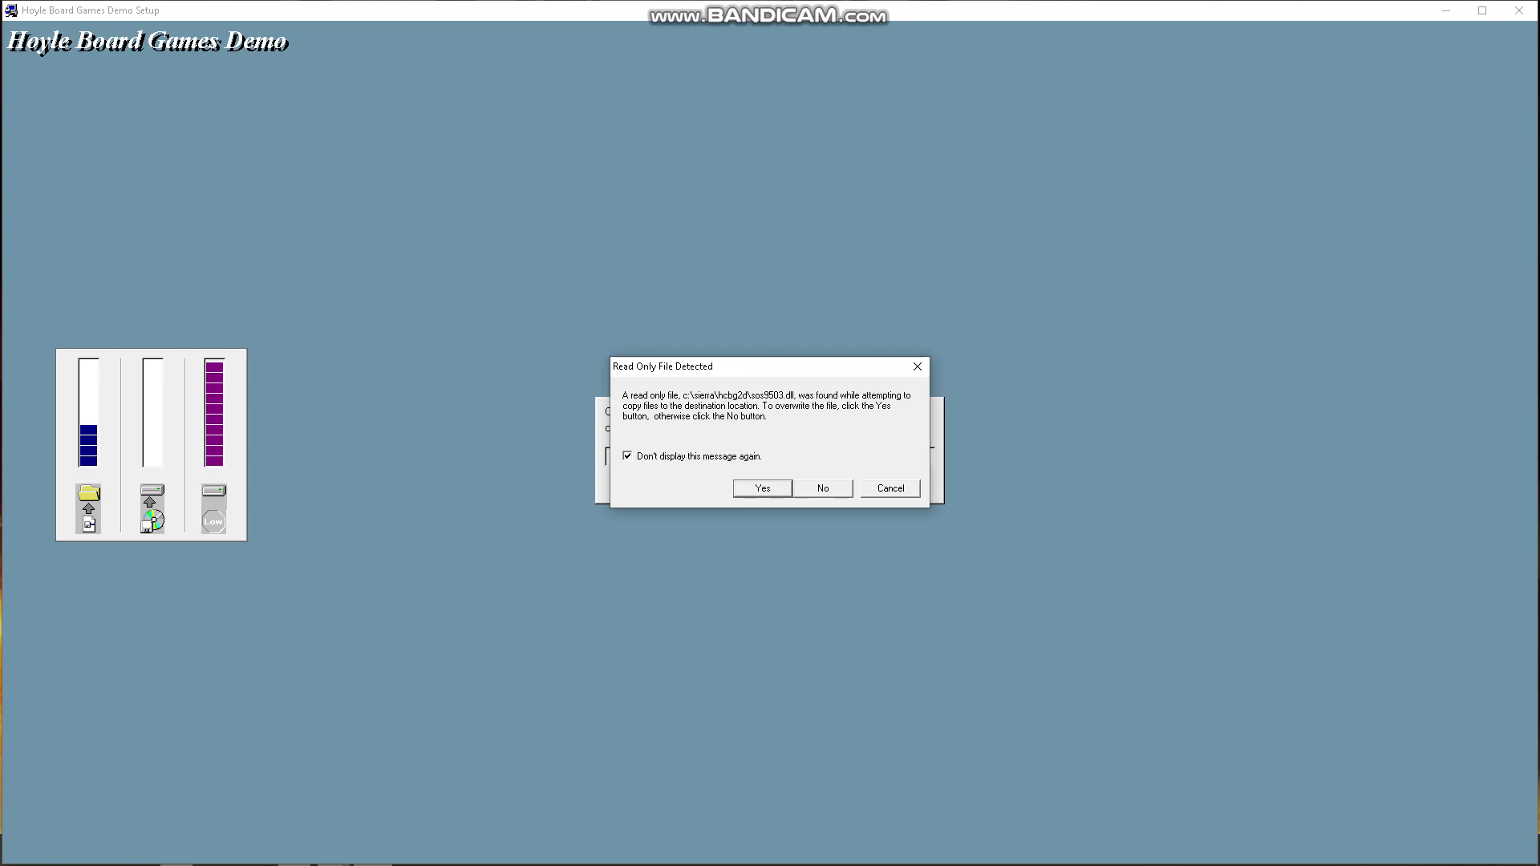
key(Return)
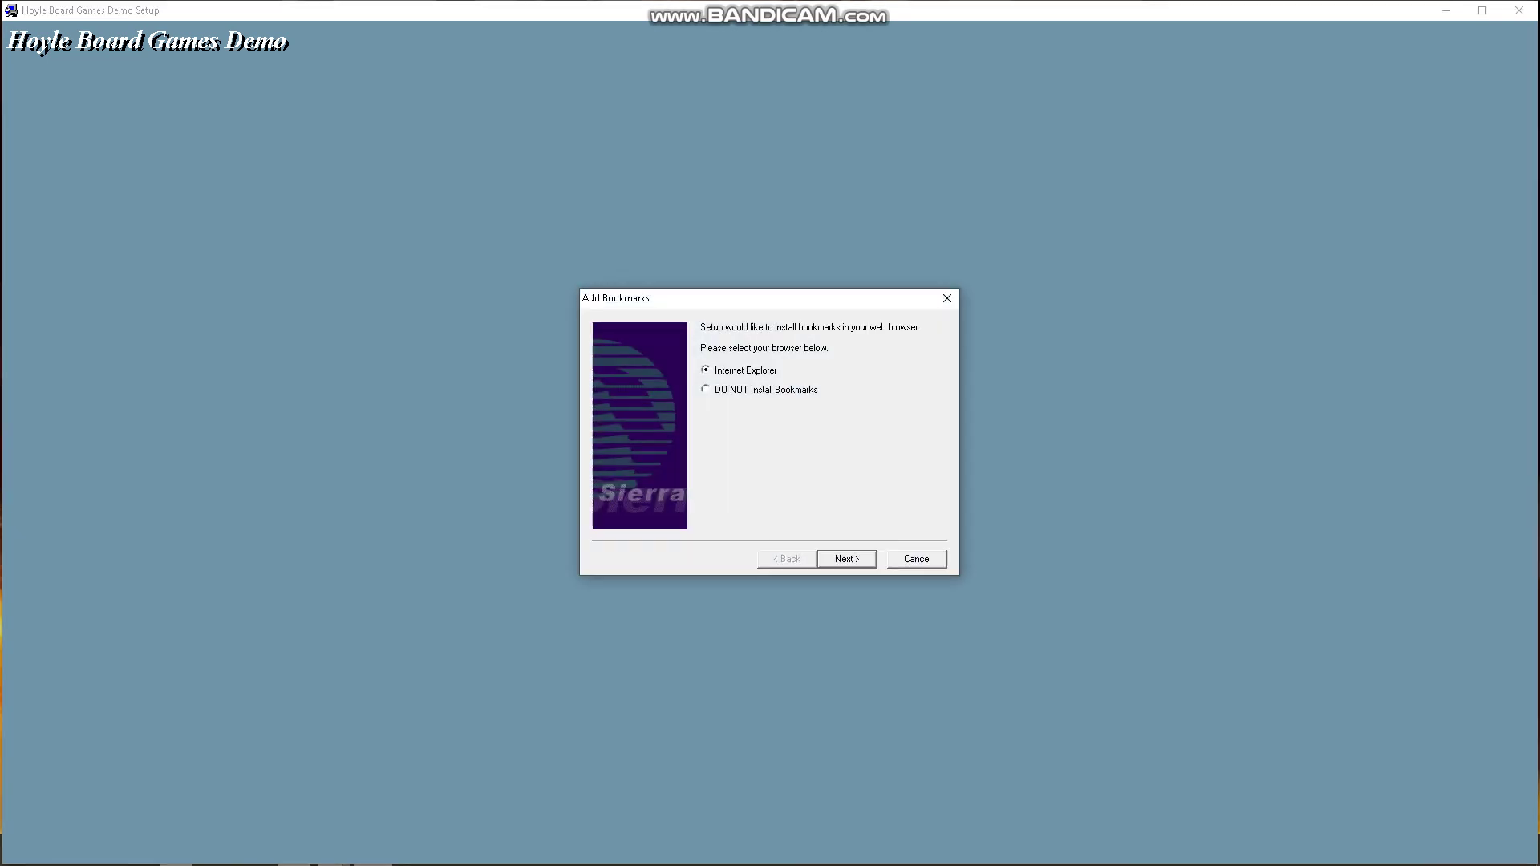
key(Return)
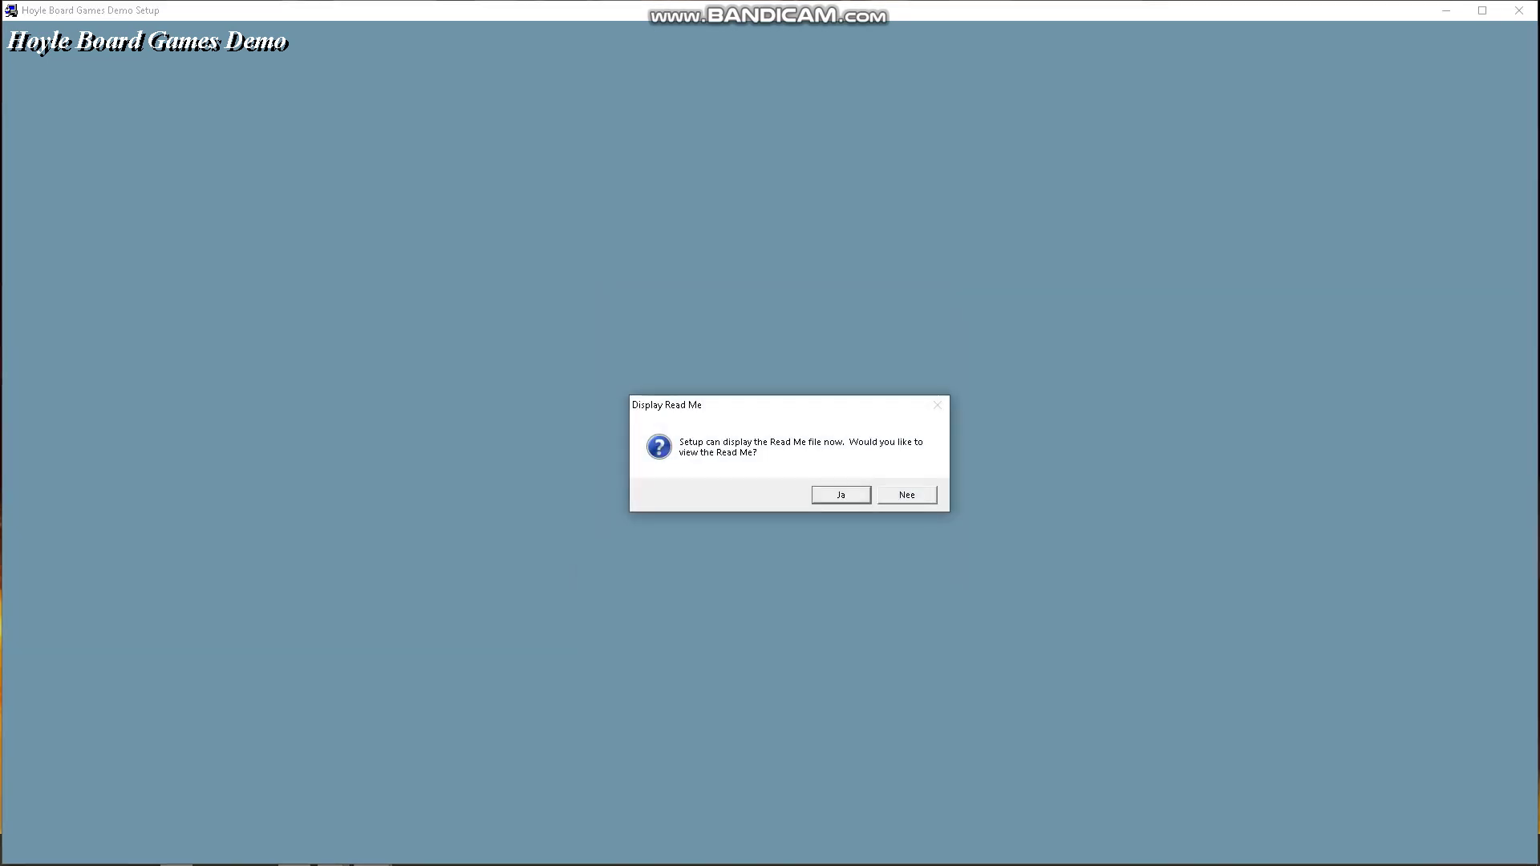
key(Tab)
key(Return)
key(Return)
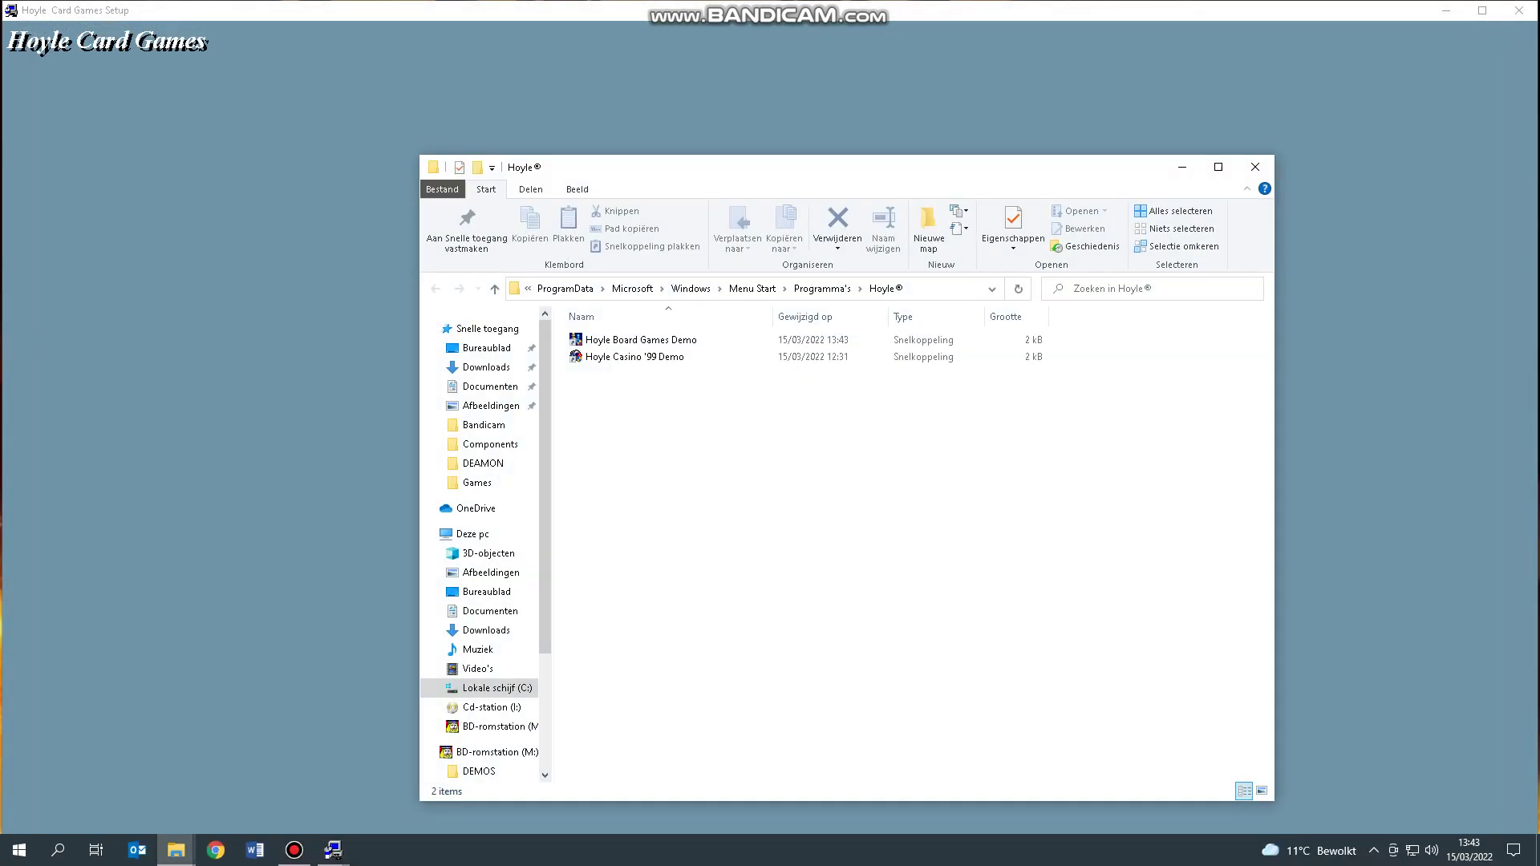
- Decline the AT&T WorldNet desktop shortcut and dismiss its reminder
mouse_move(332, 848)
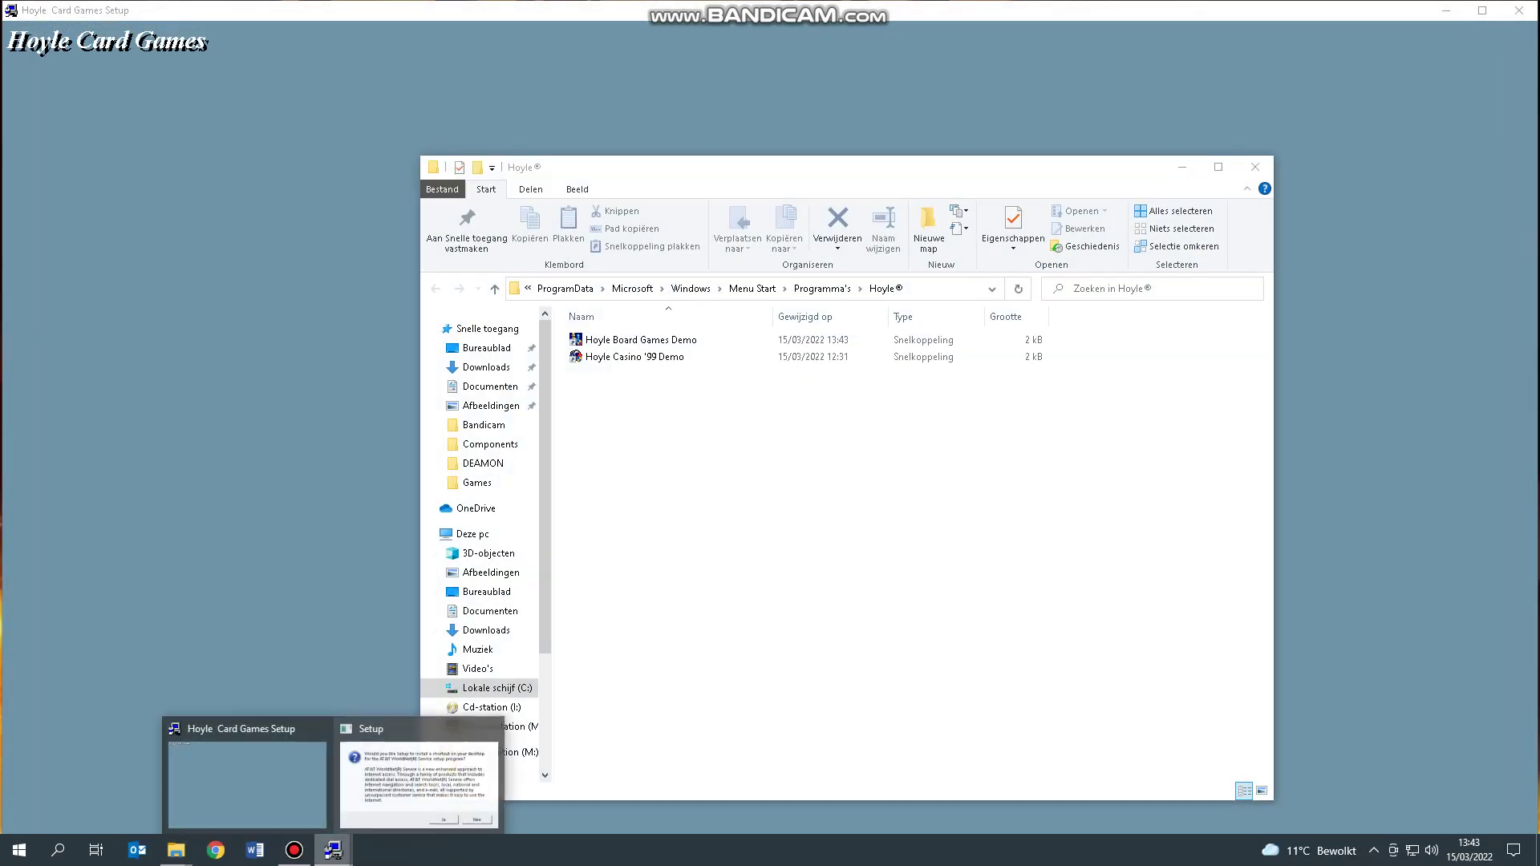
click(418, 774)
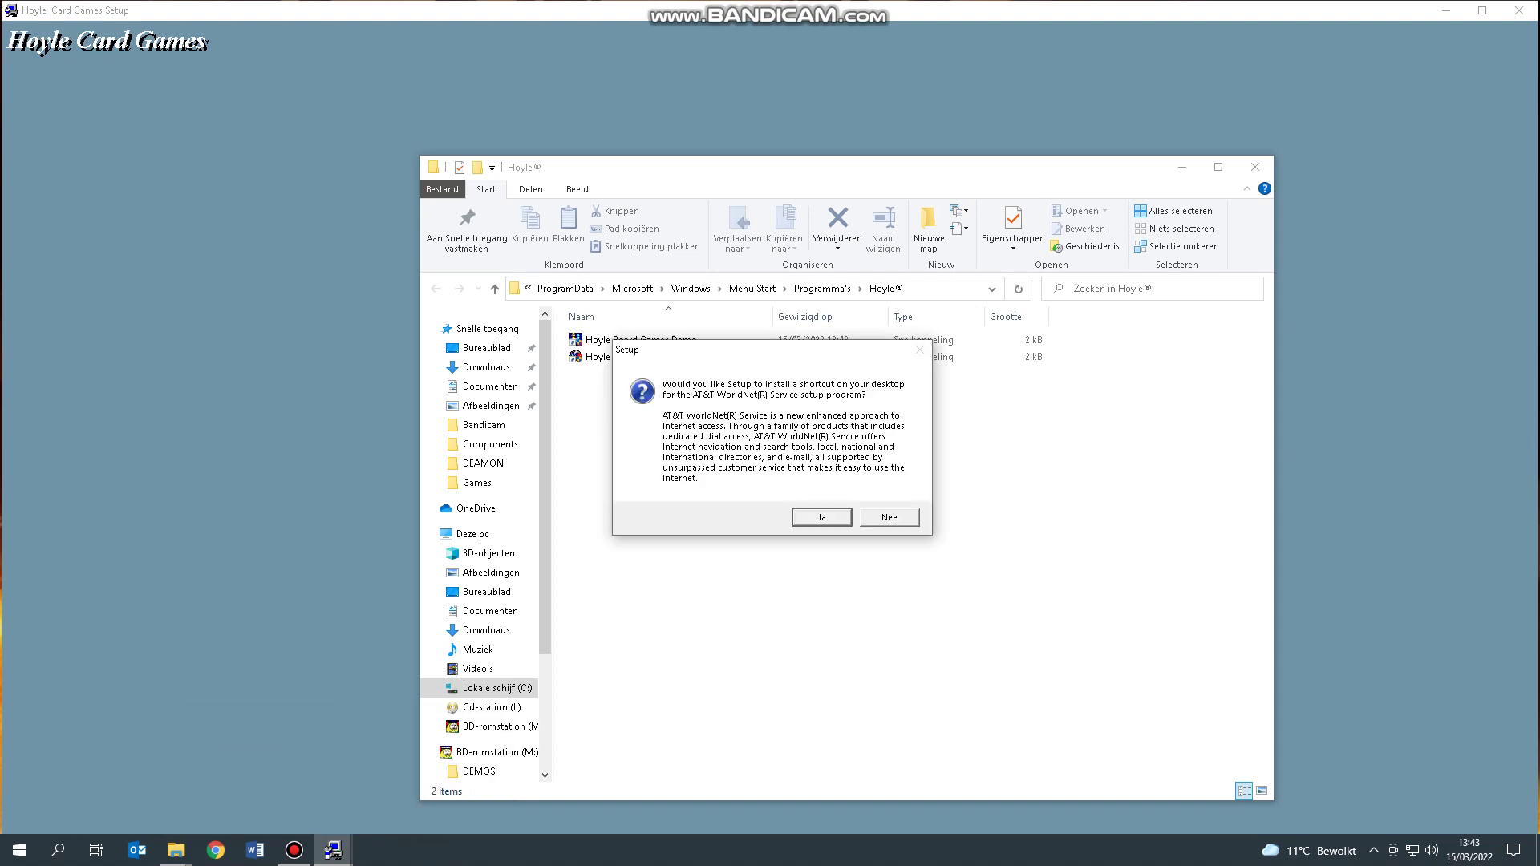
click(890, 517)
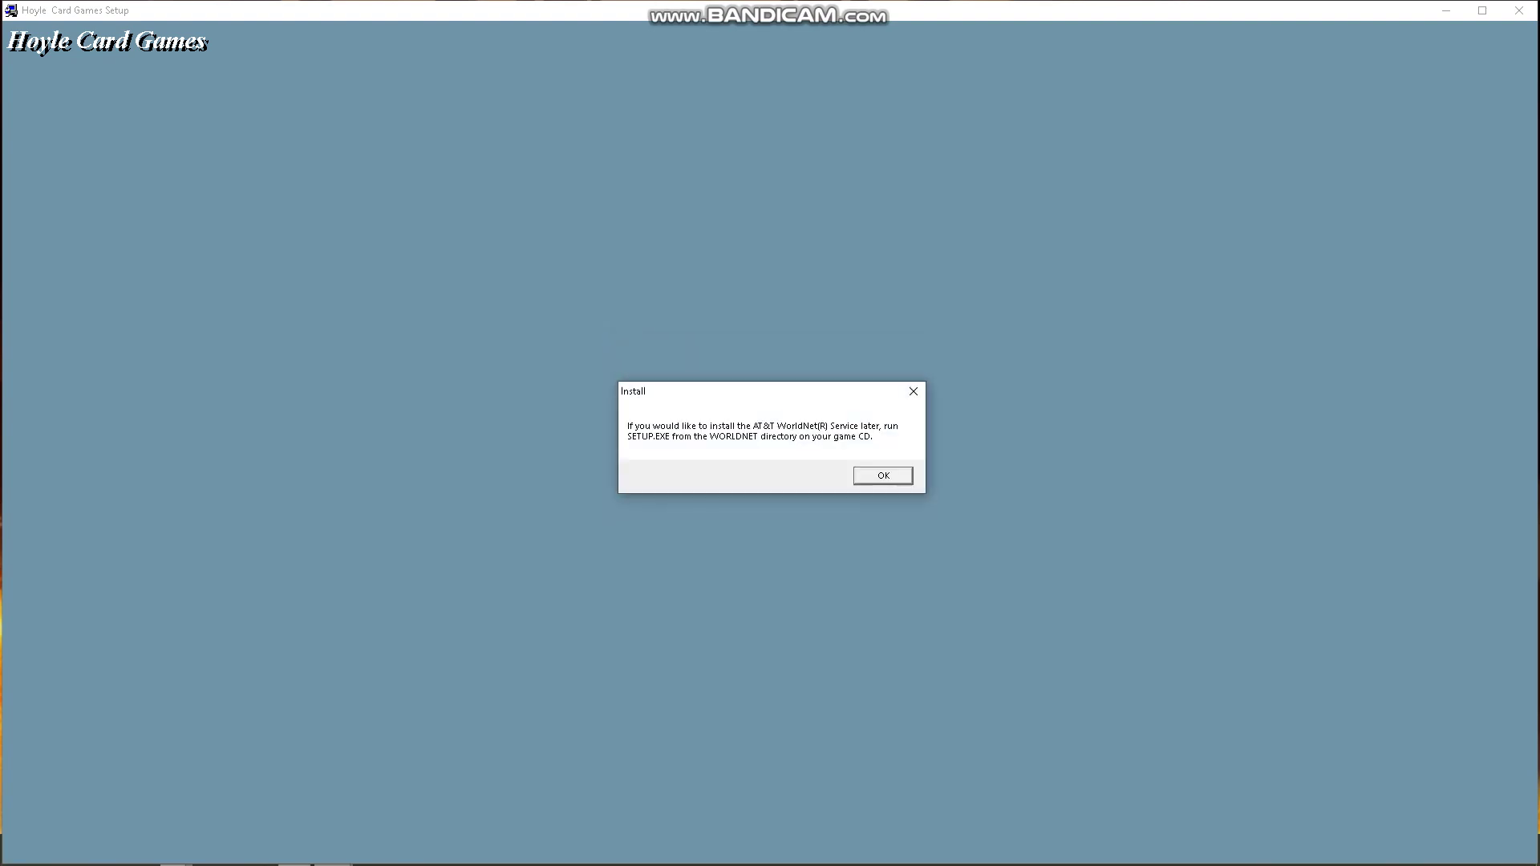
key(Return)
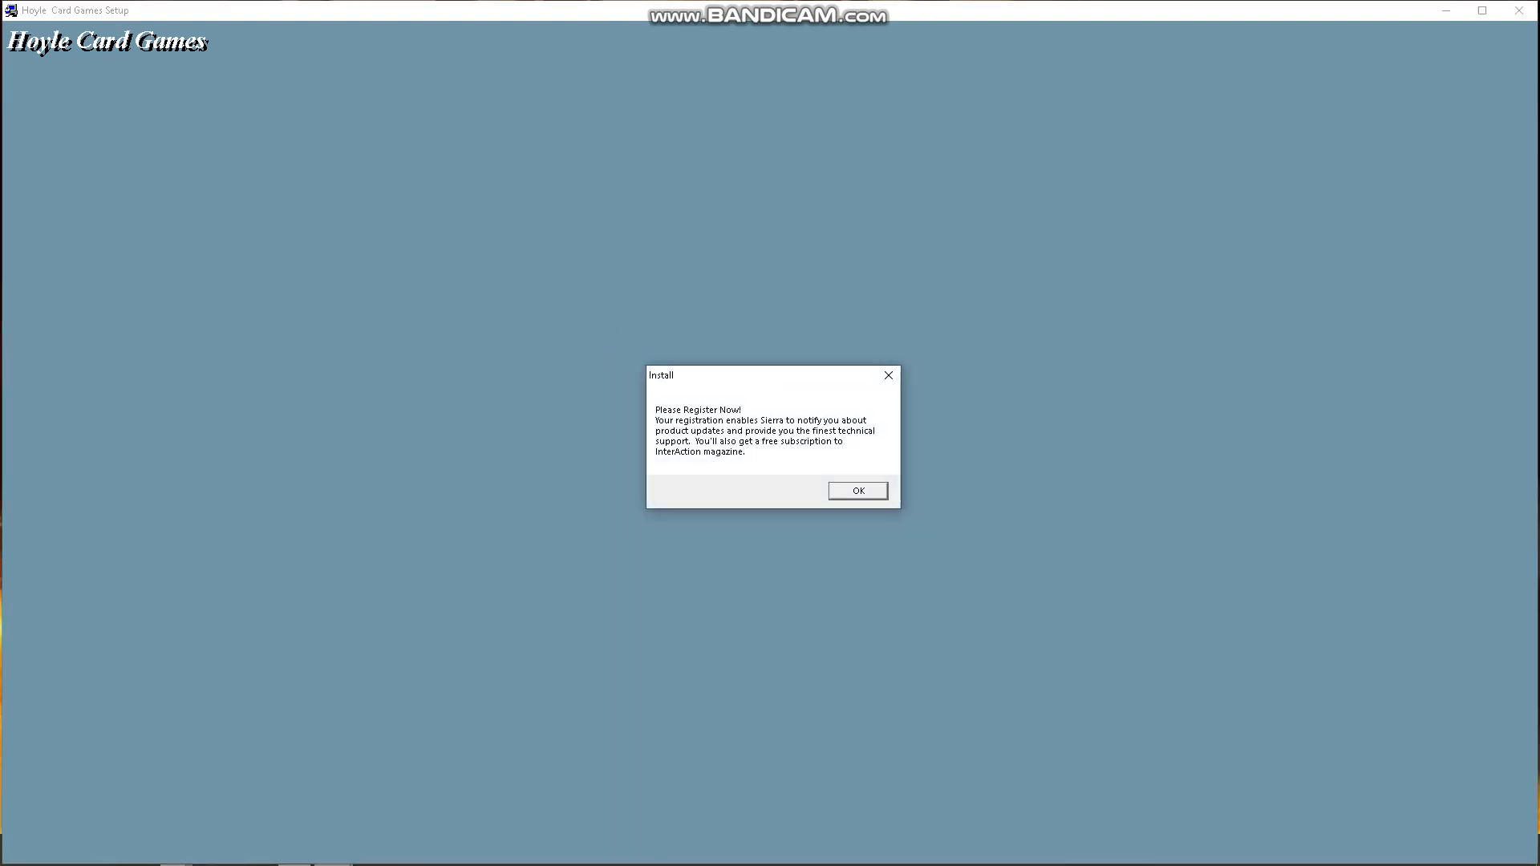
- Skip registration, decline the Read Me, and finish the Hoyle Card Games setup
key(Return)
key(Escape)
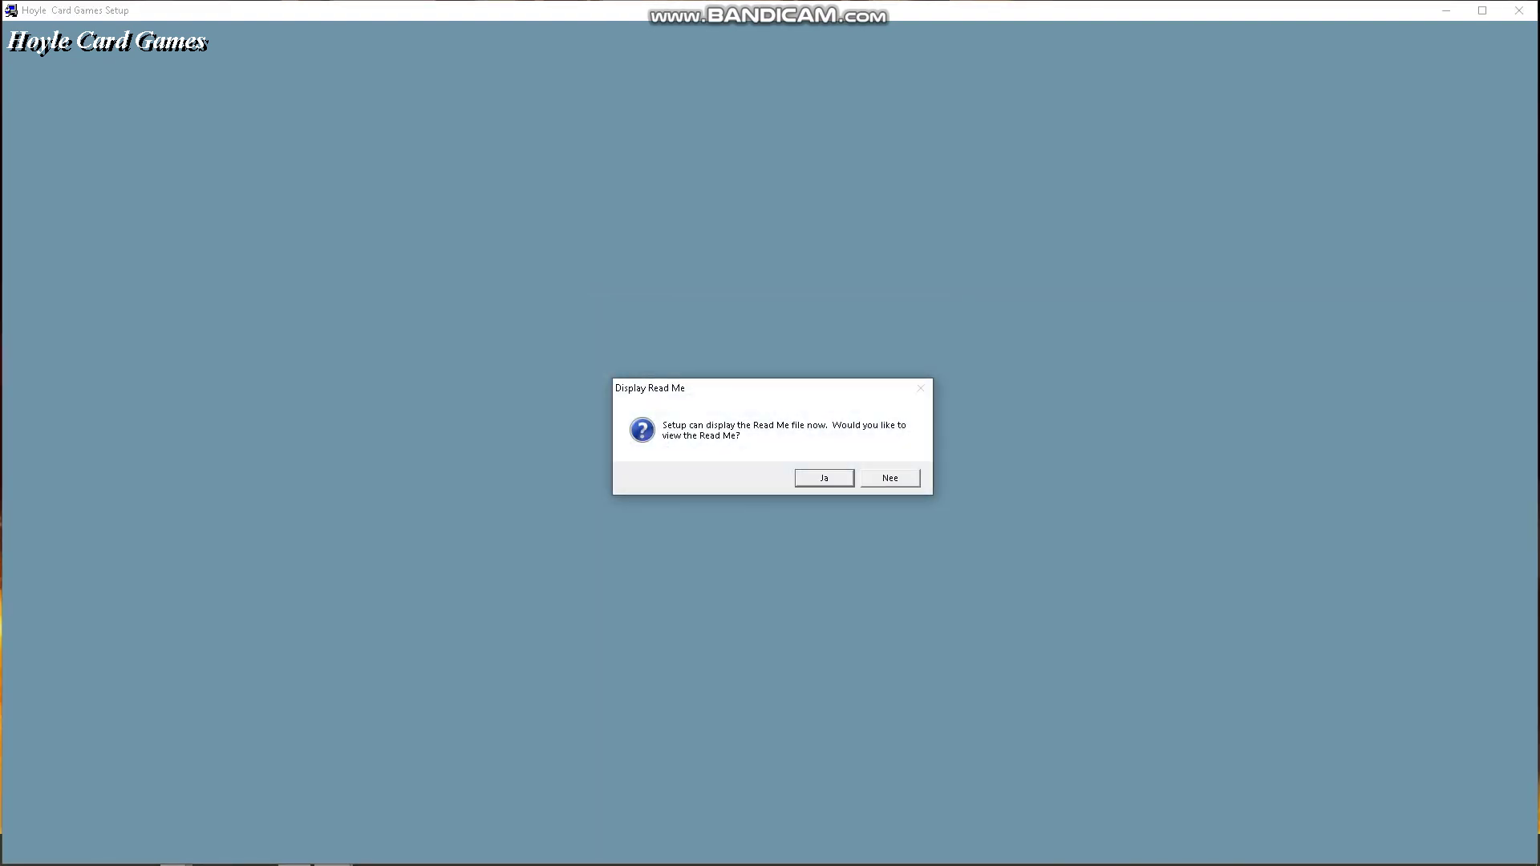
key(n)
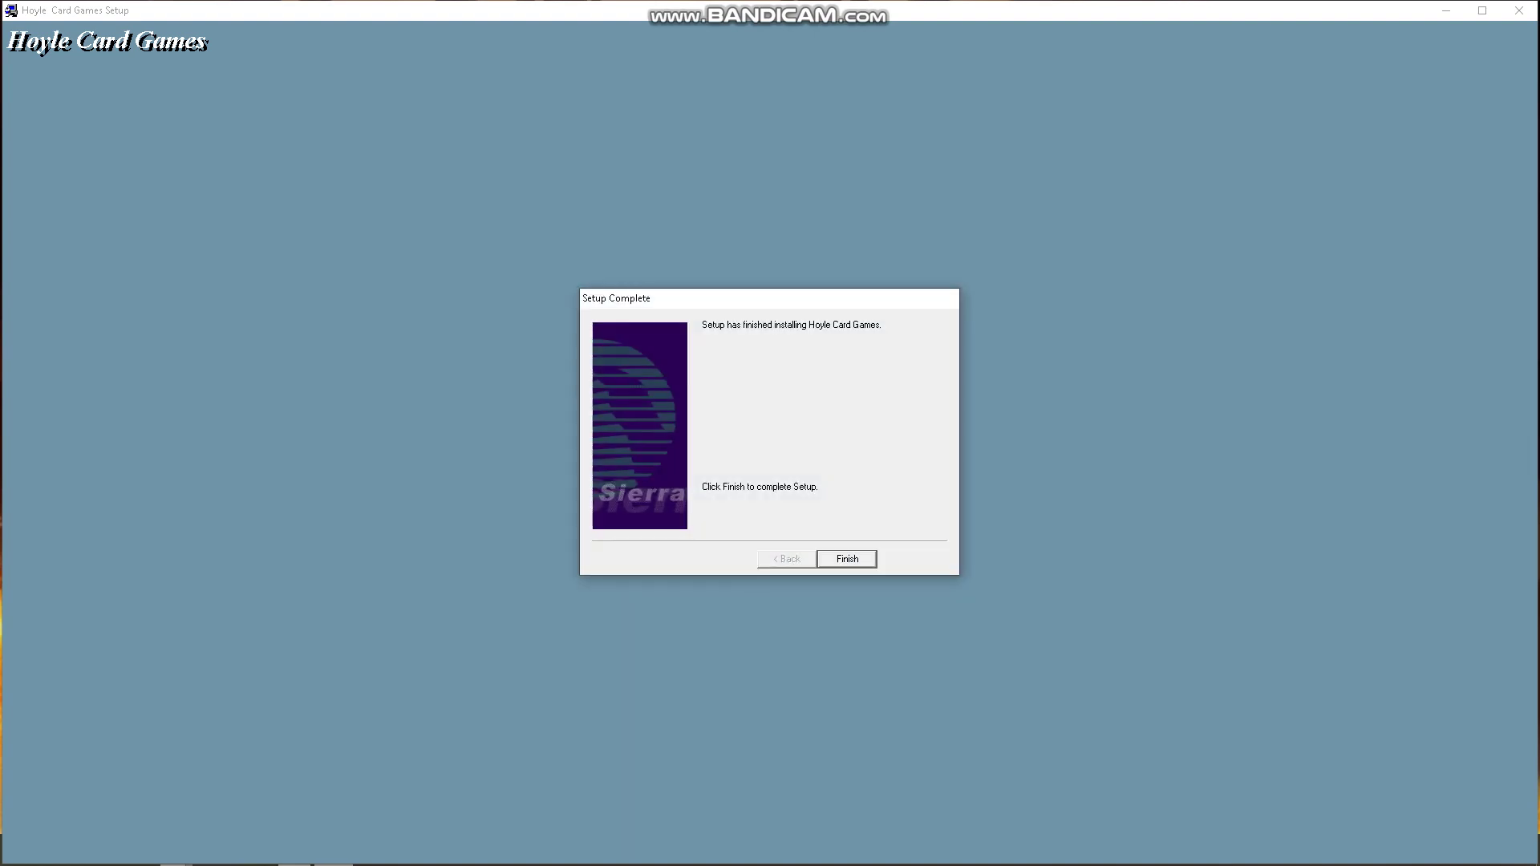
key(Return)
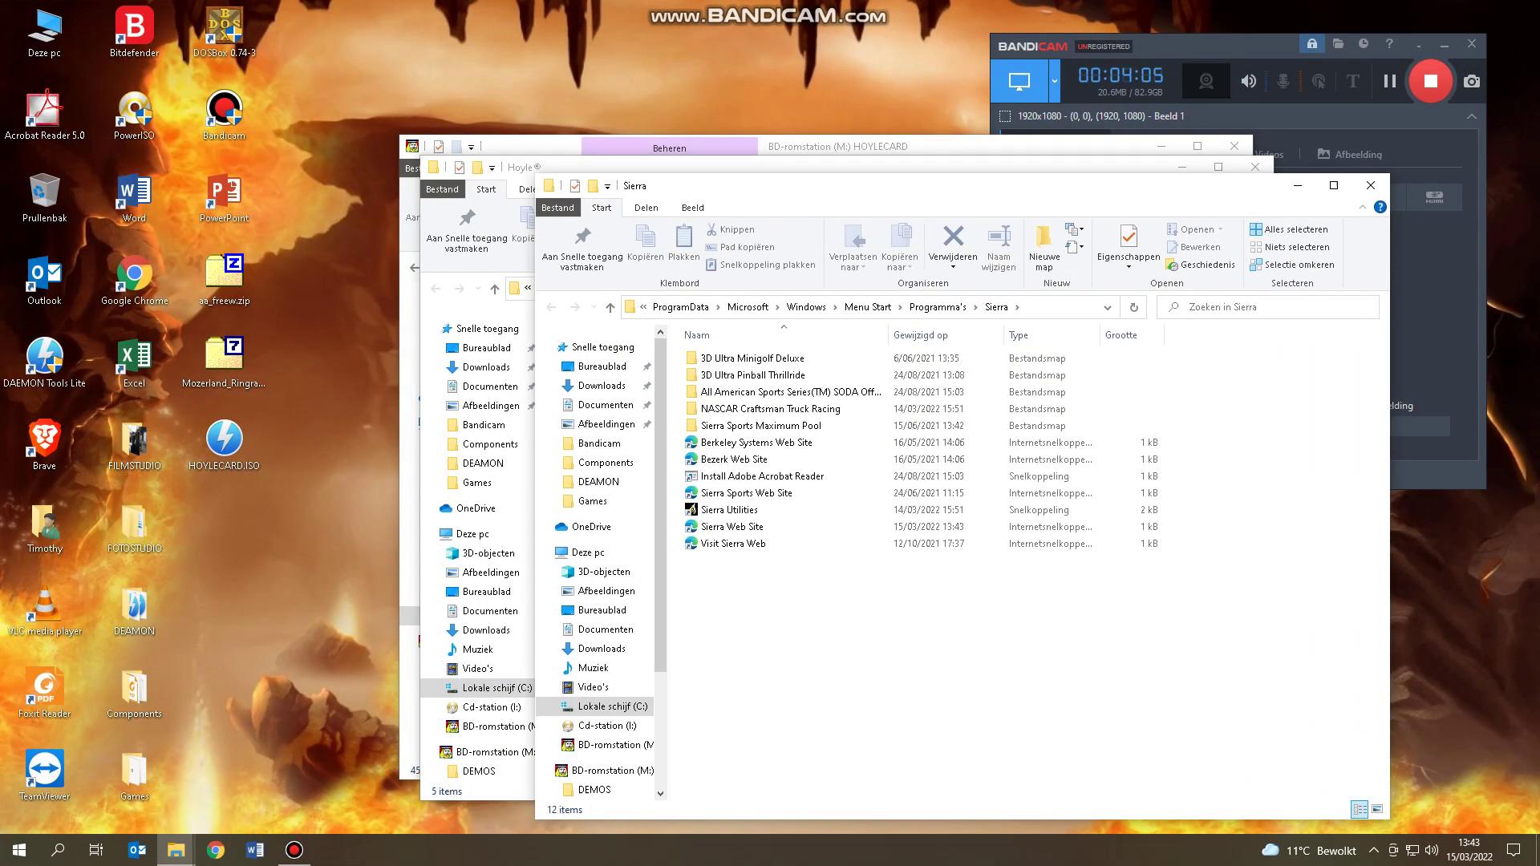
- Launch FREECELL.EXE from the WIN32S folder on the HOYLECARD disc
drag(1043, 202, 1219, 195)
scroll(594, 504, up, 6)
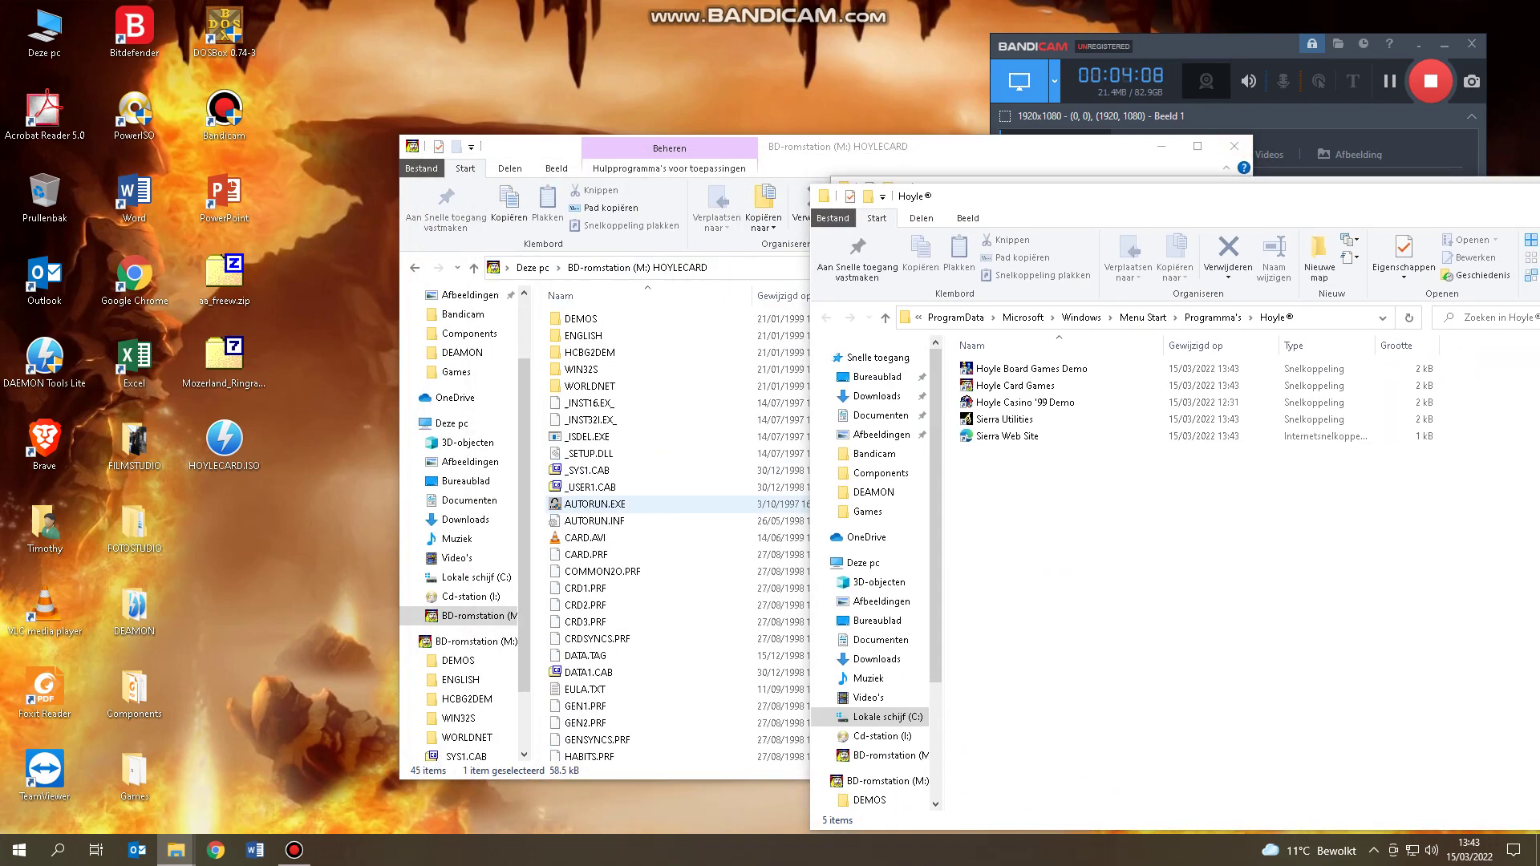
double_click(584, 369)
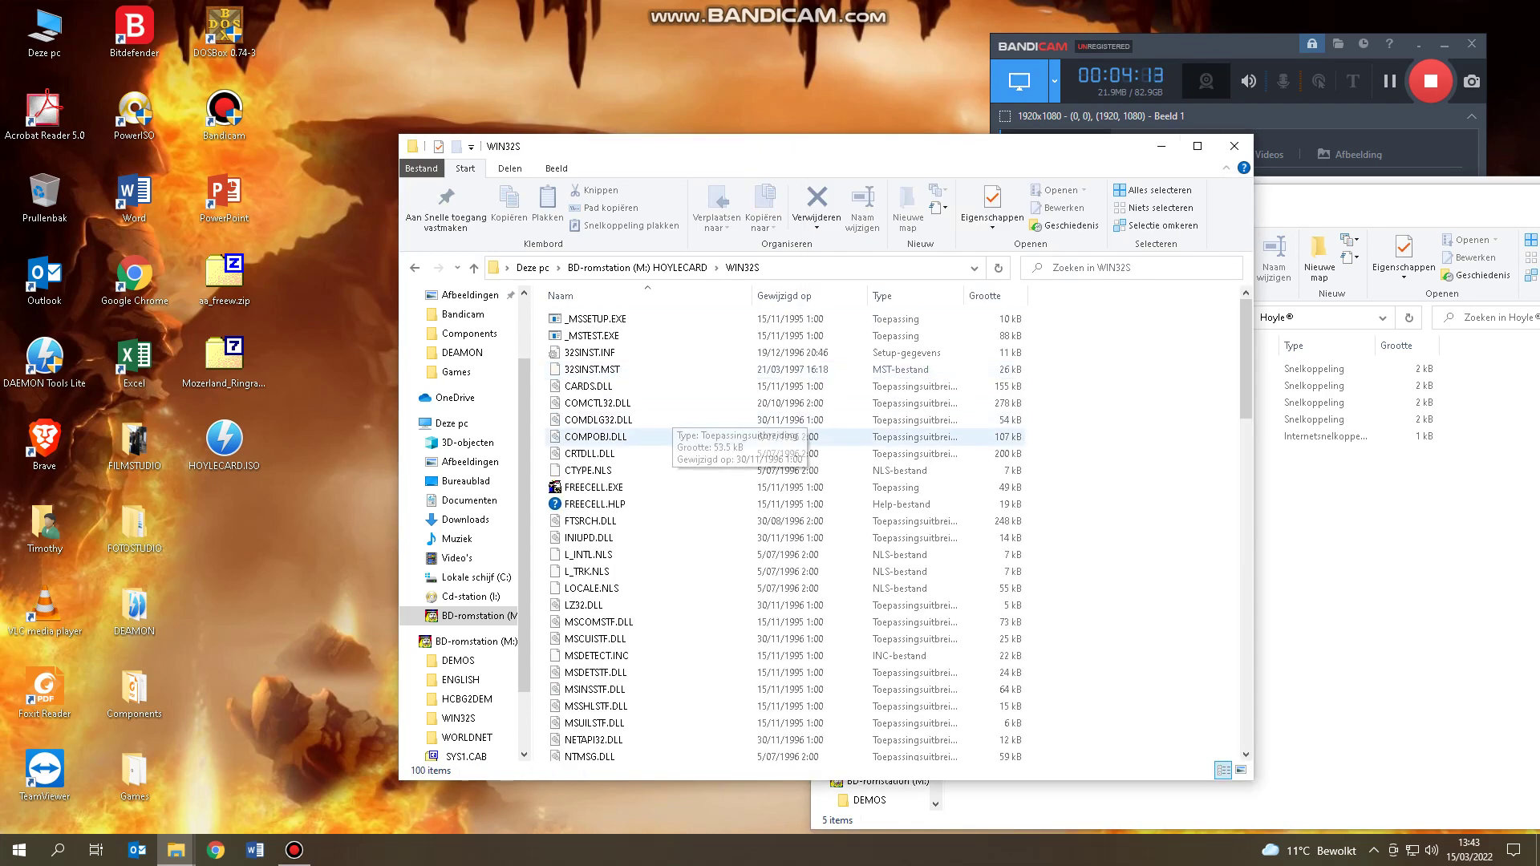
click(593, 487)
double_click(593, 486)
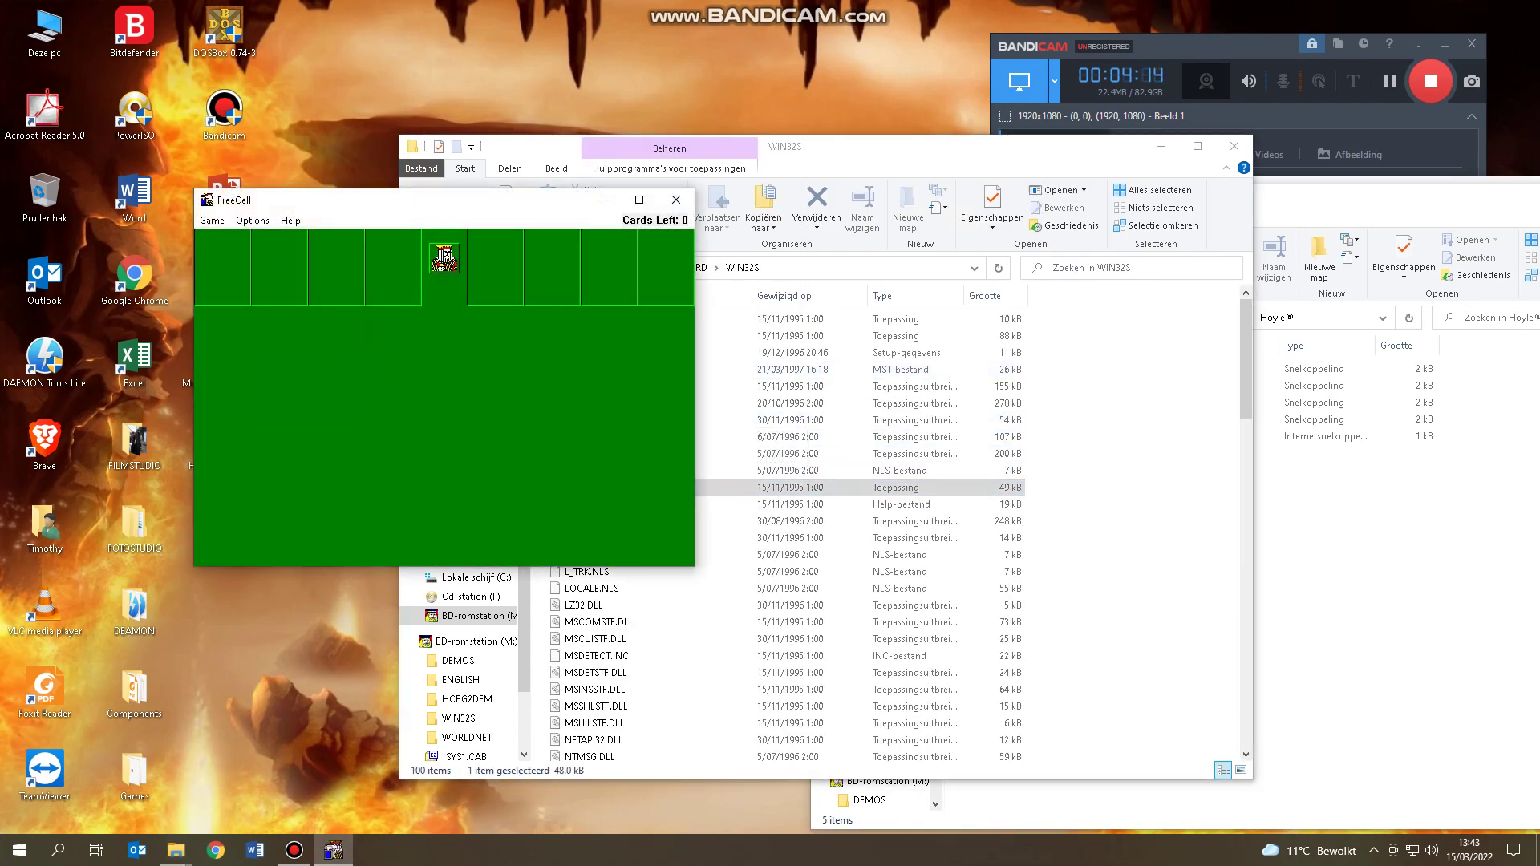
- Deal a new FreeCell game and put the 2 of diamonds in a free cell
click(212, 220)
click(232, 238)
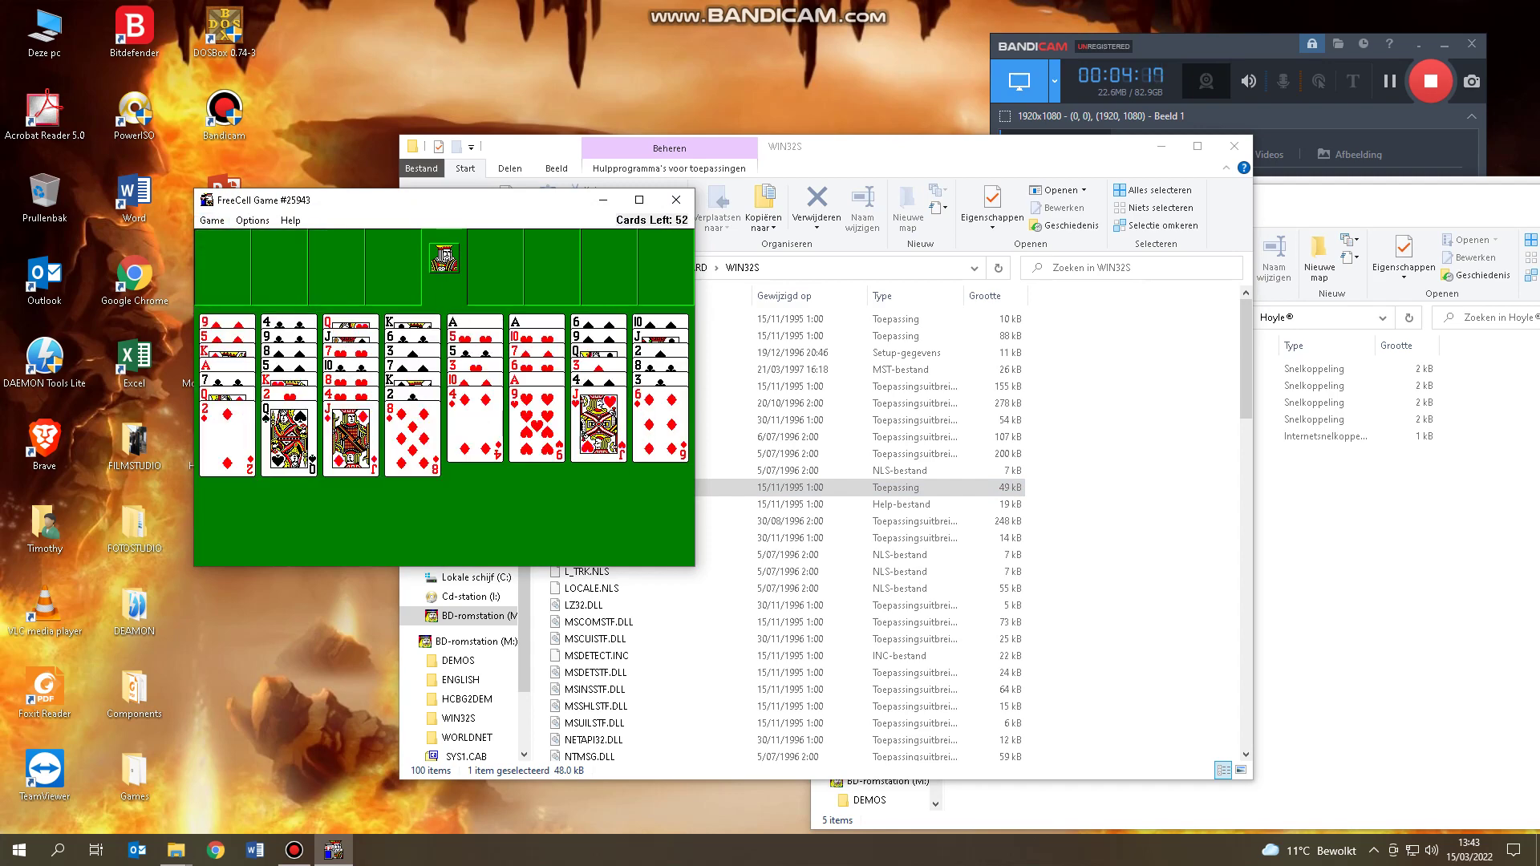
click(227, 439)
click(224, 267)
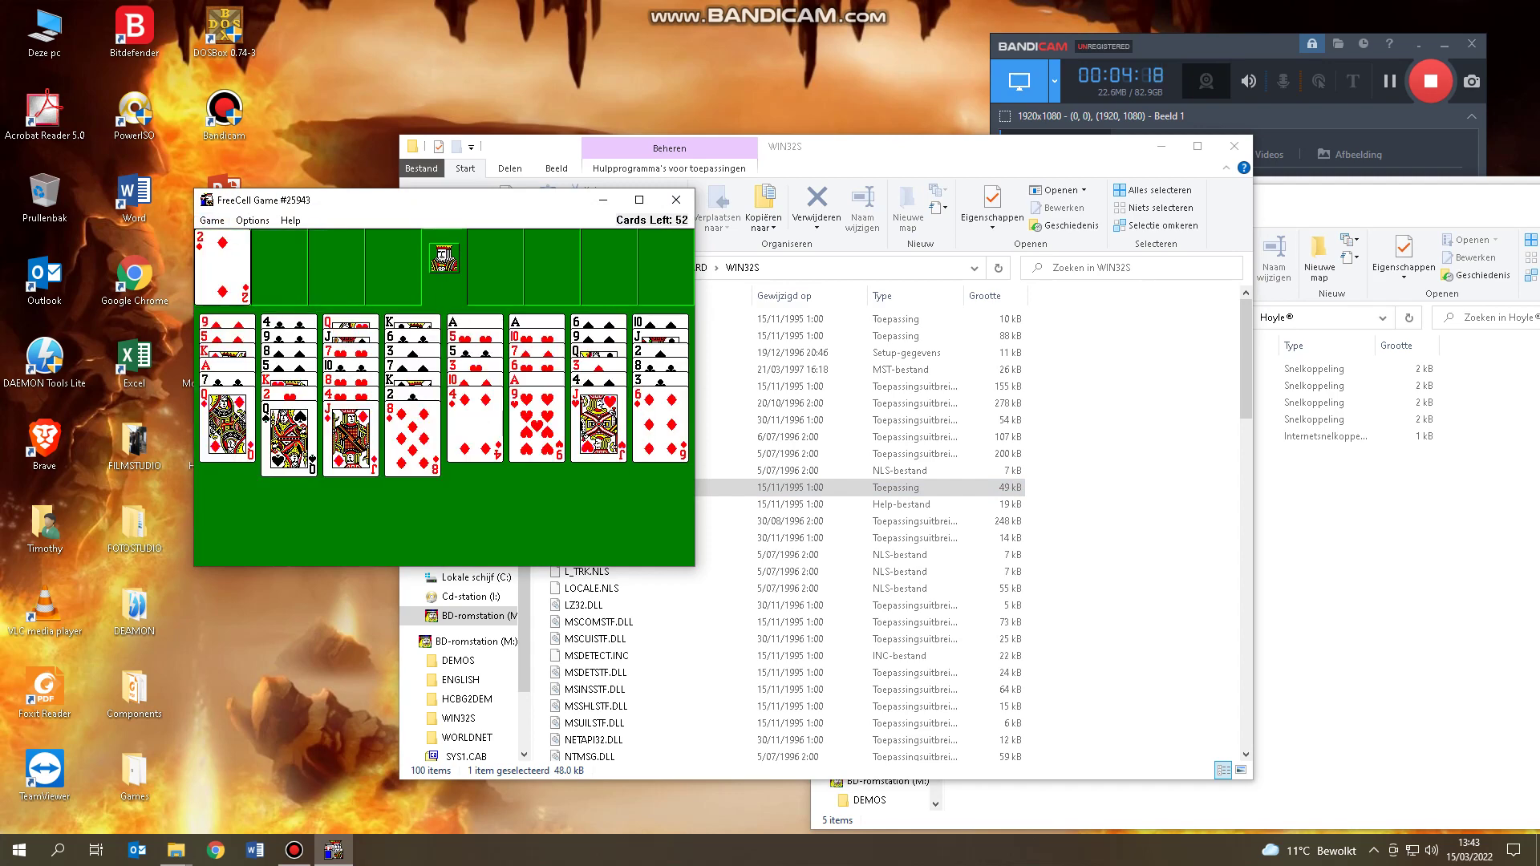
- Send the jack of diamonds, queen of spades and queen of diamonds to free cells
click(288, 438)
click(288, 439)
double_click(350, 439)
double_click(289, 439)
double_click(227, 431)
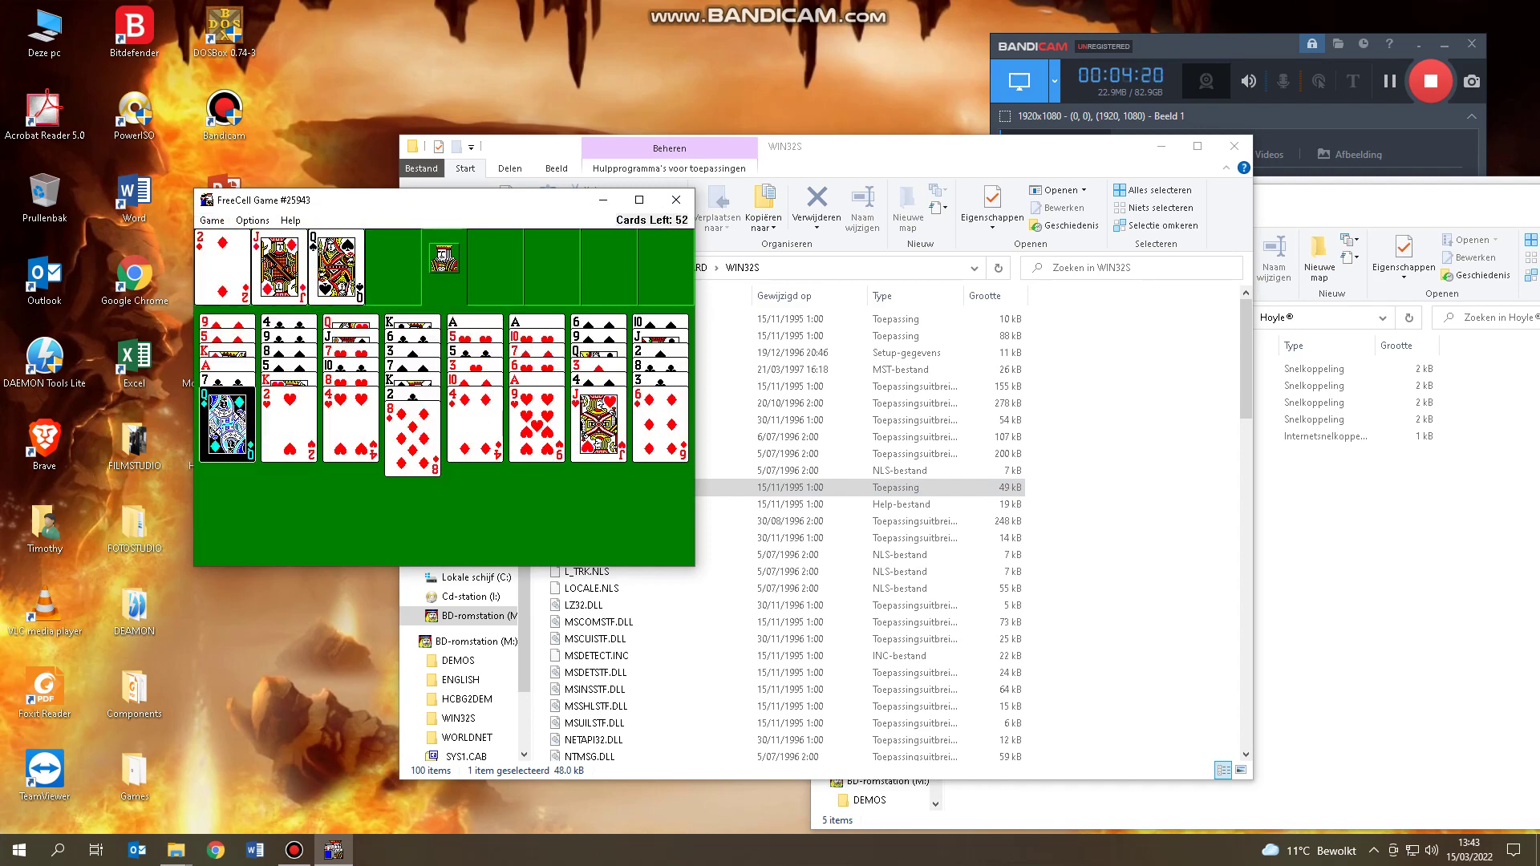
double_click(289, 430)
key(Return)
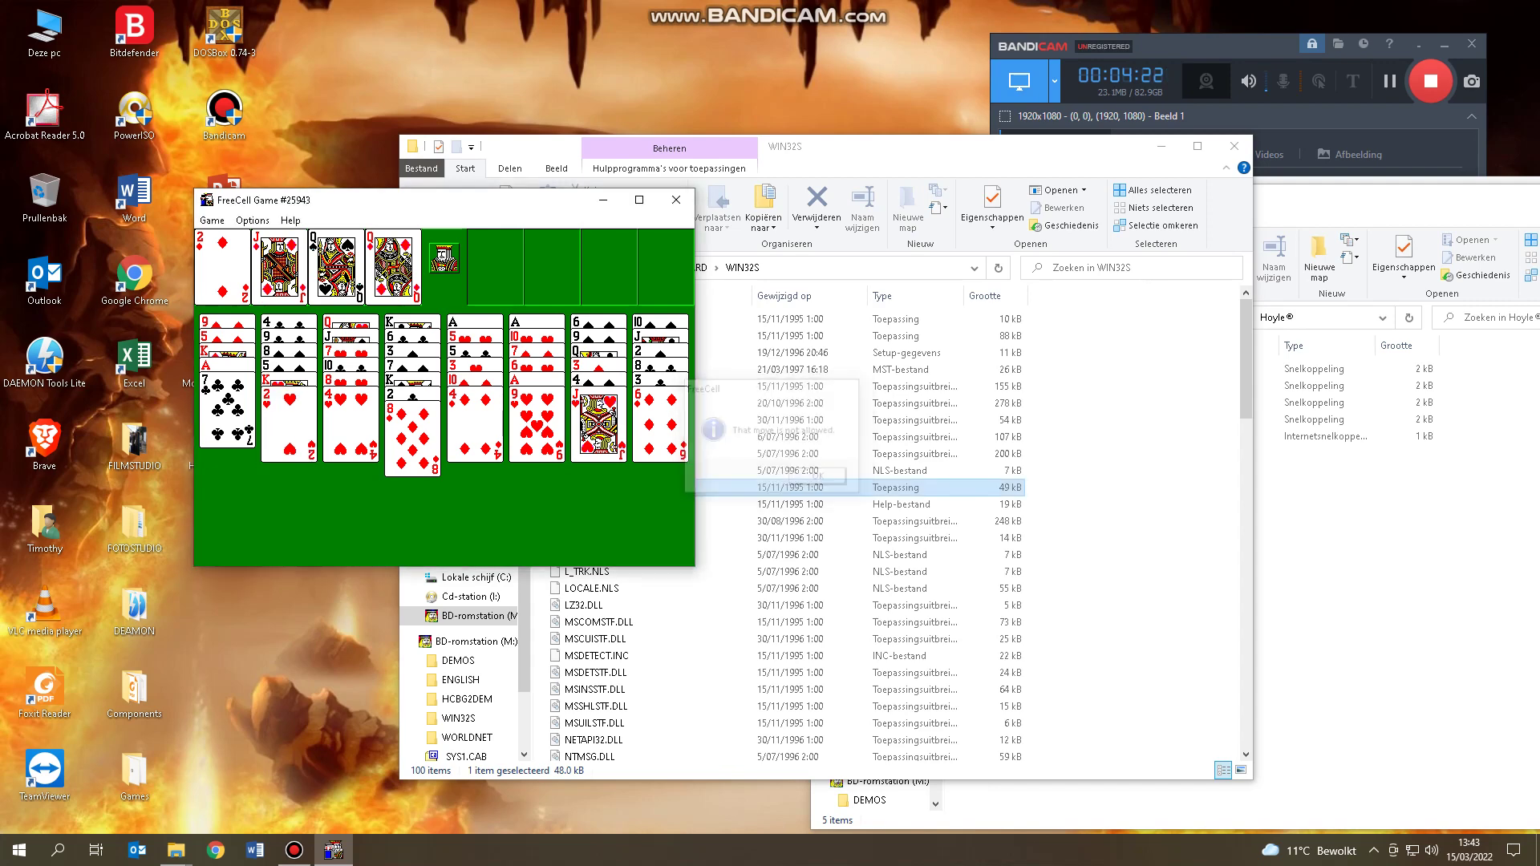
- Resign and quit FreeCell, close the WIN32S window, and shift the Hoyle folder window left
click(676, 200)
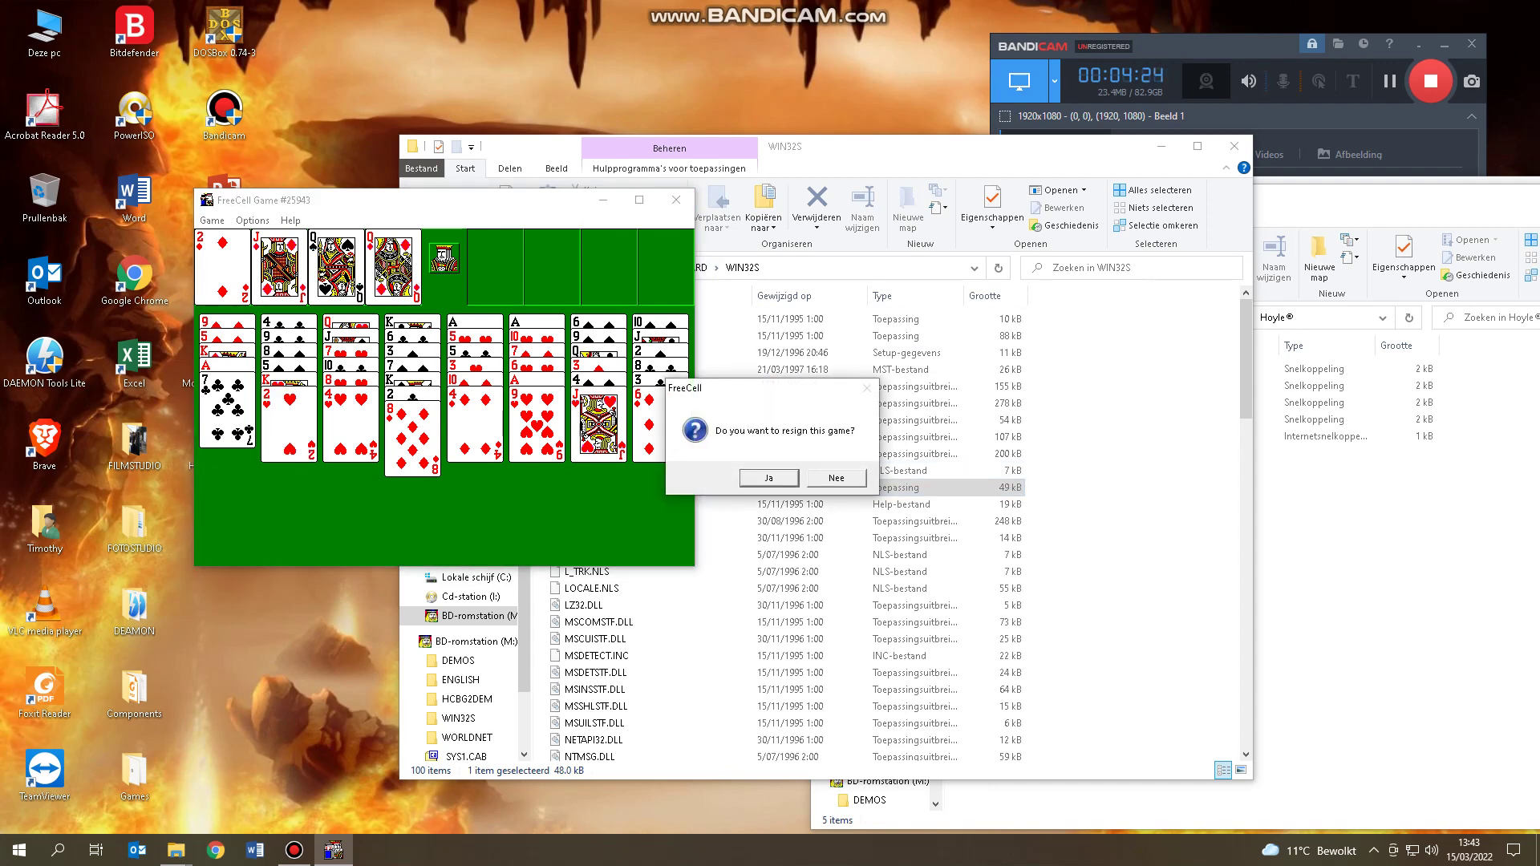
key(Return)
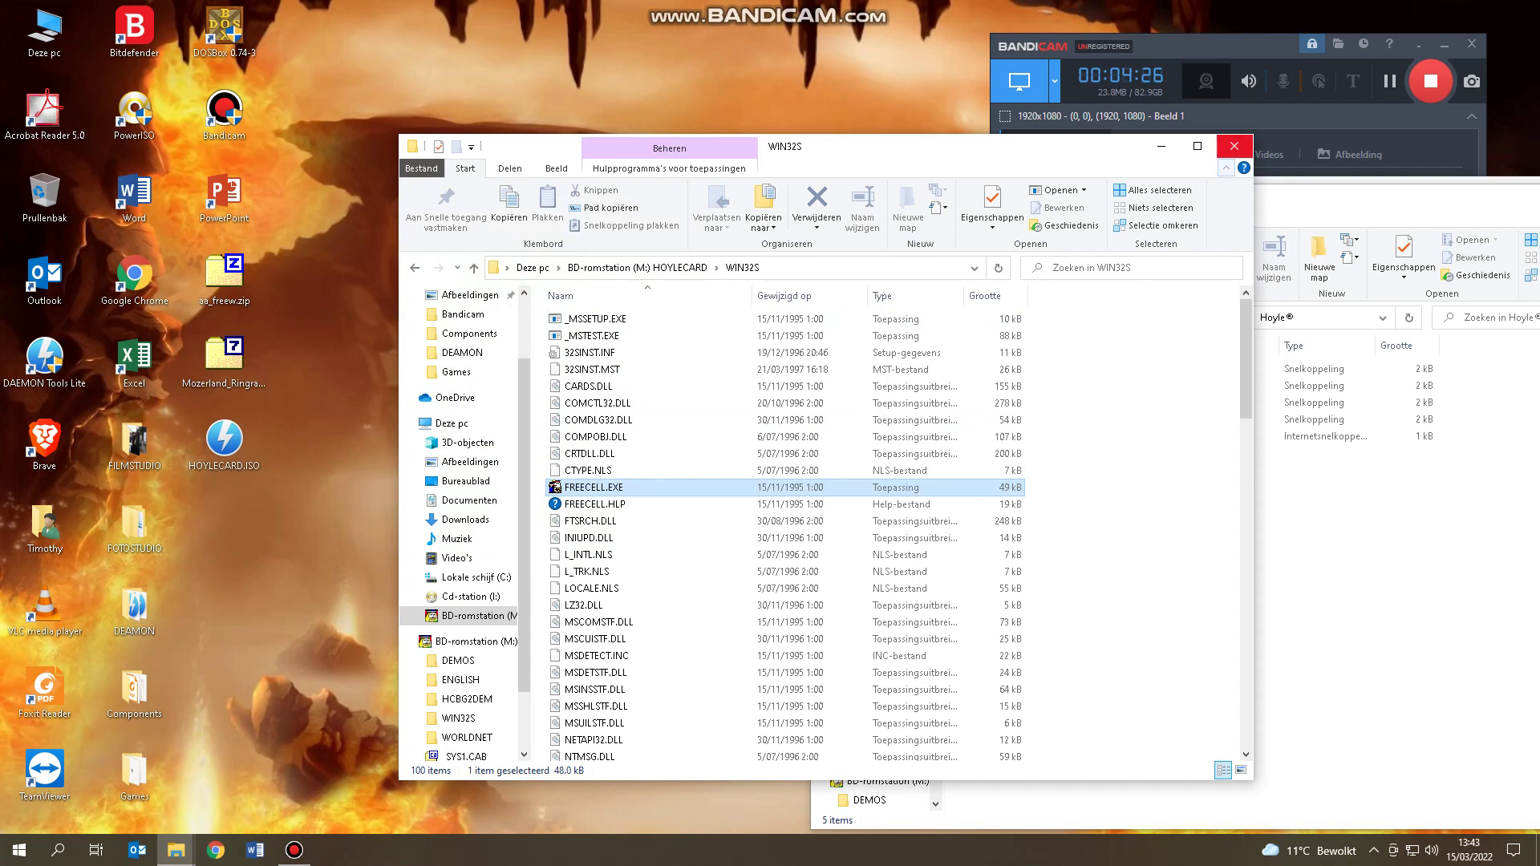
click(1233, 146)
drag(1042, 186, 562, 192)
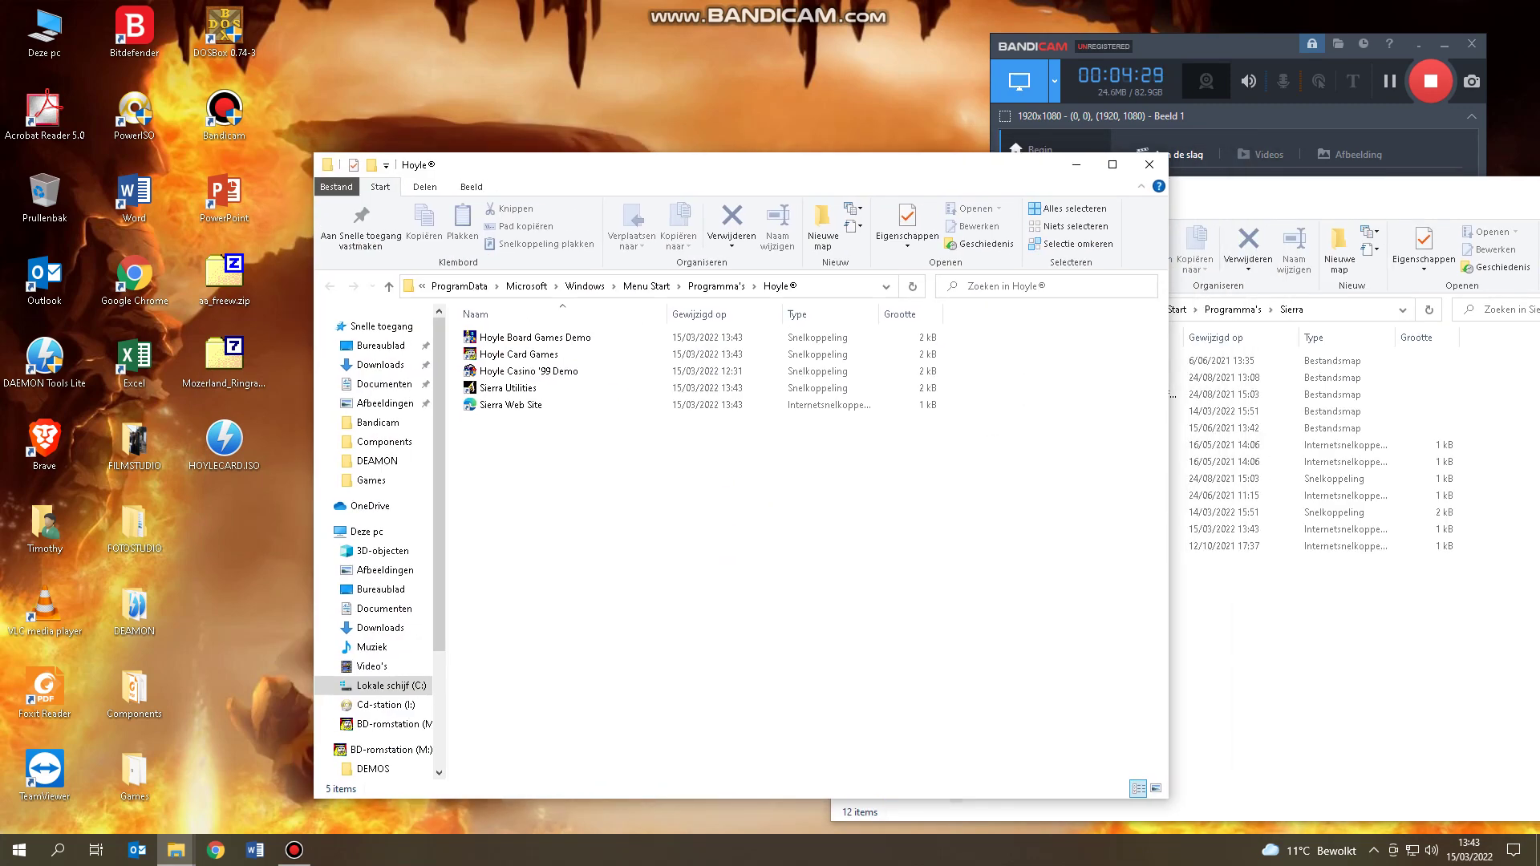